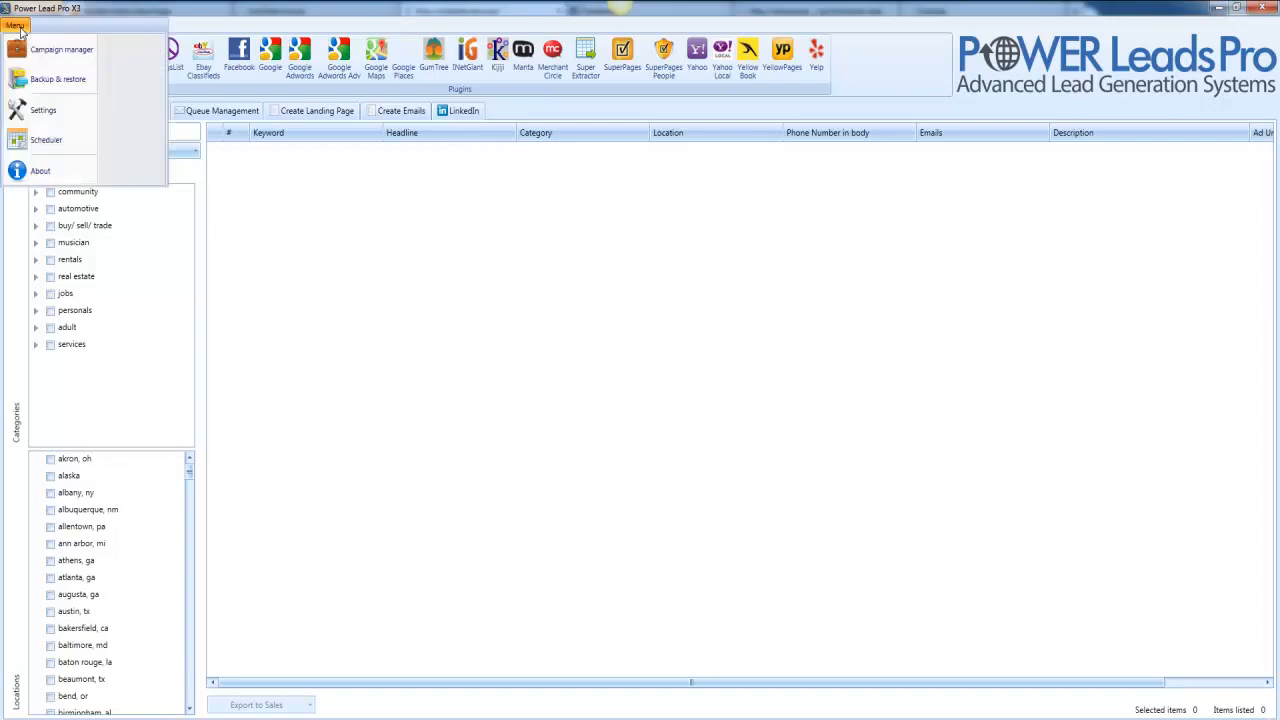
Open Settings from the top-left Menu, landing on the Connection page with proxy off.
{"action": "left_click", "coordinate": [38, 108]}
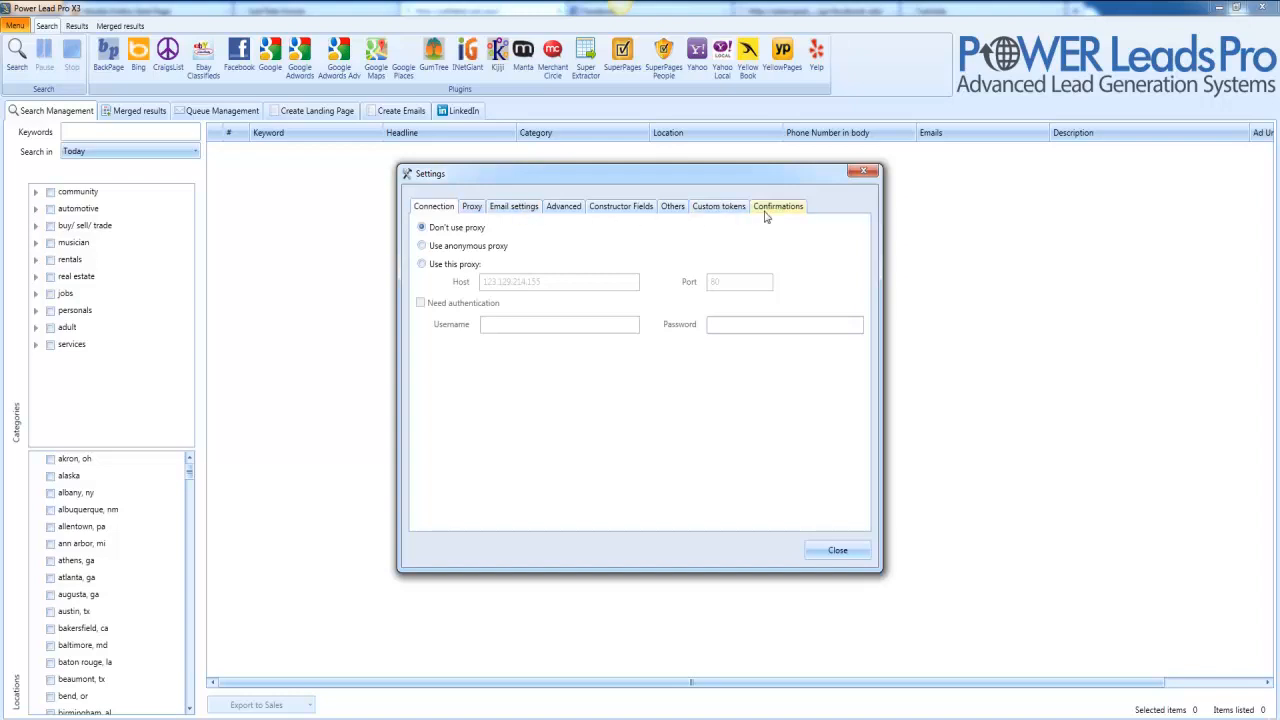
Move past Proxy to the Email settings page and highlight the 10 emails/hour Send value.
{"action": "left_click", "coordinate": [480, 210]}
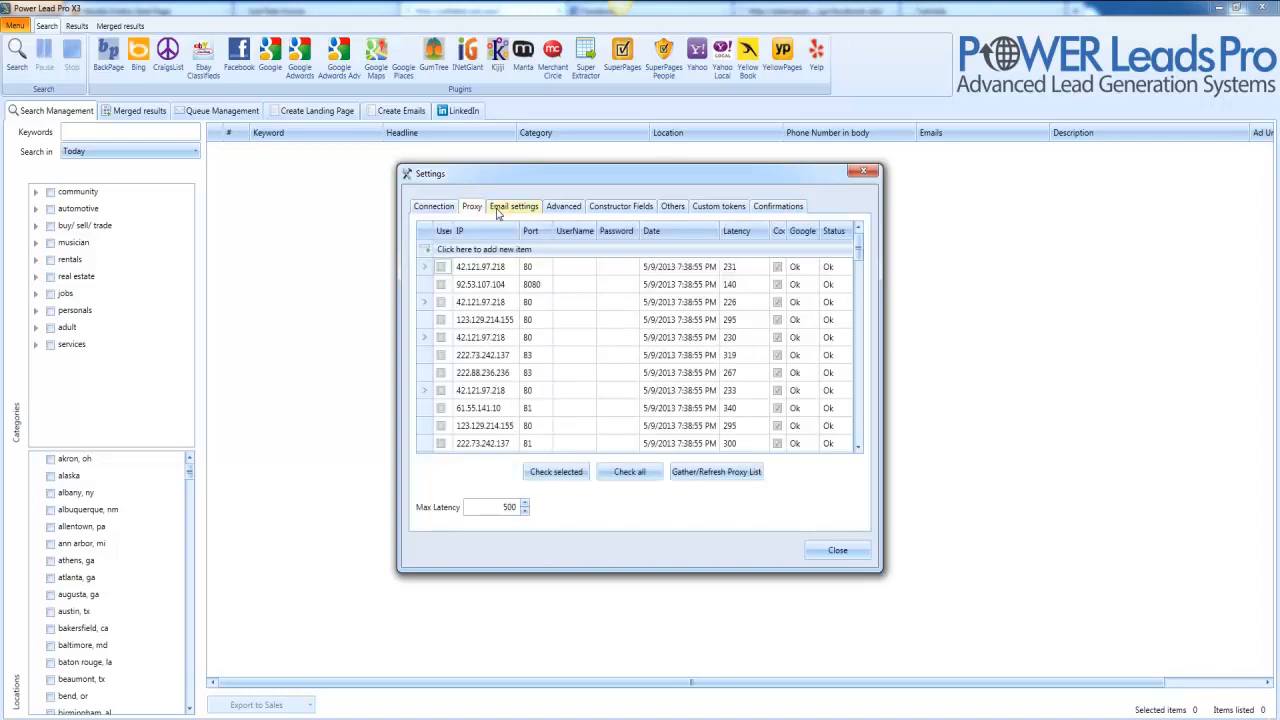
{"action": "left_click", "coordinate": [500, 212]}
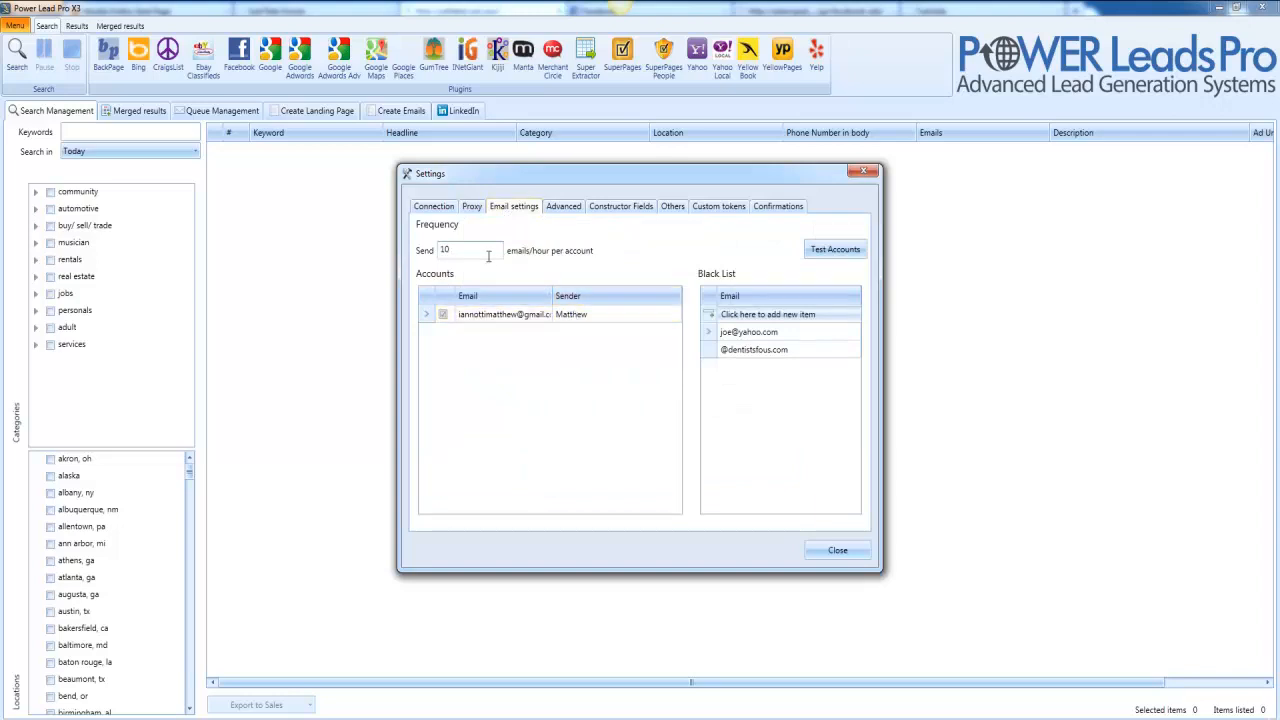
{"action": "left_click_drag", "start_coordinate": [477, 254], "coordinate": [434, 252]}
Add a new sending account with its email address, sender name and SMTP server smtp.gmail.com.
{"action": "right_click", "coordinate": [489, 375]}
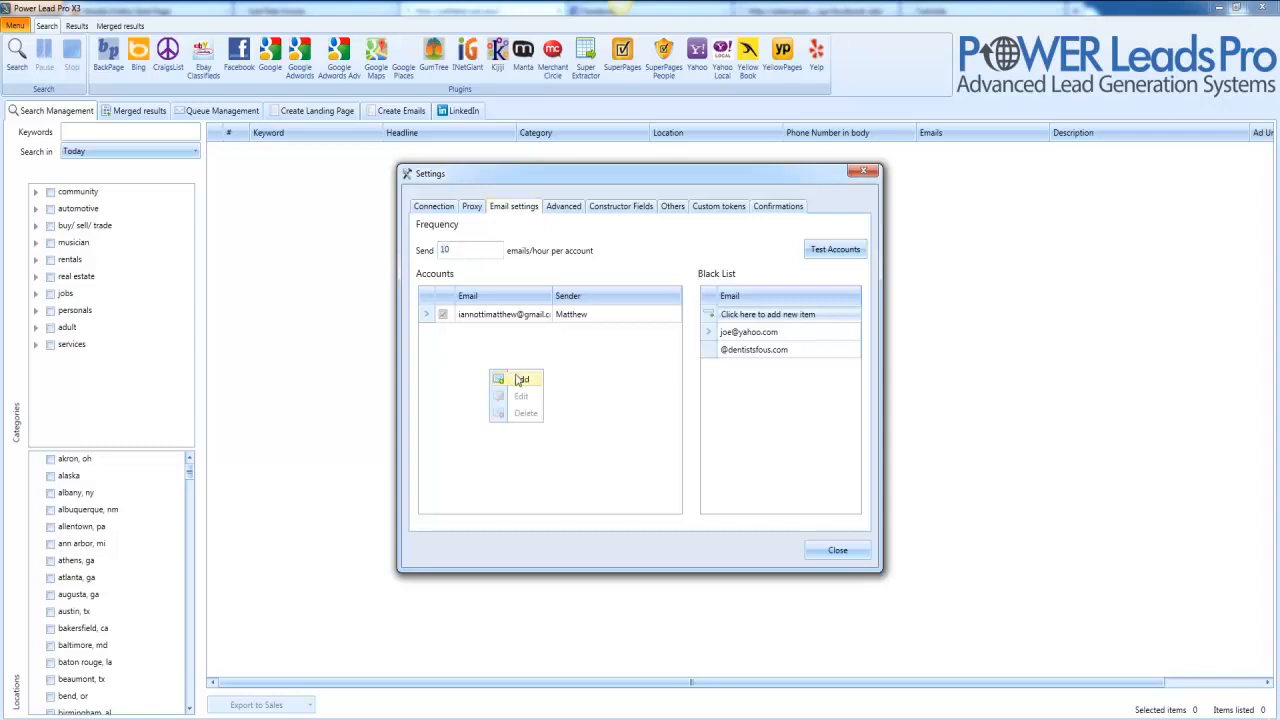
{"action": "left_click", "coordinate": [520, 379]}
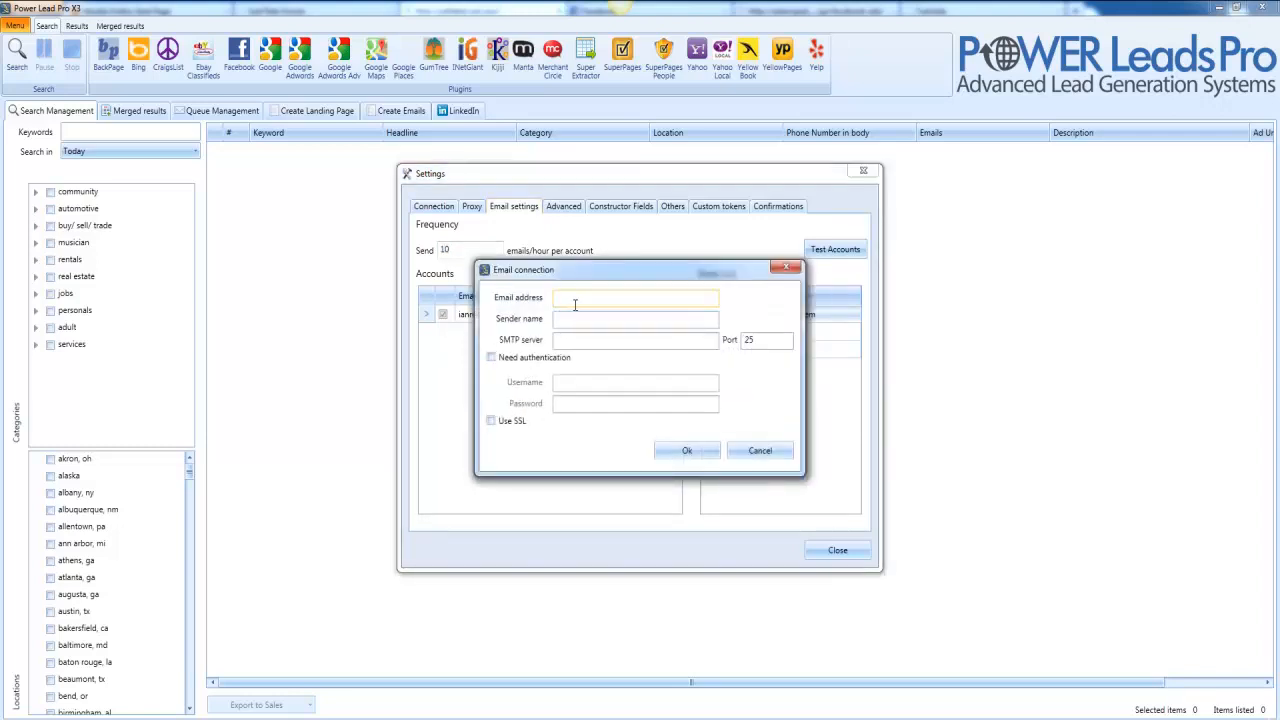
{"action": "key", "text": "Tab"}
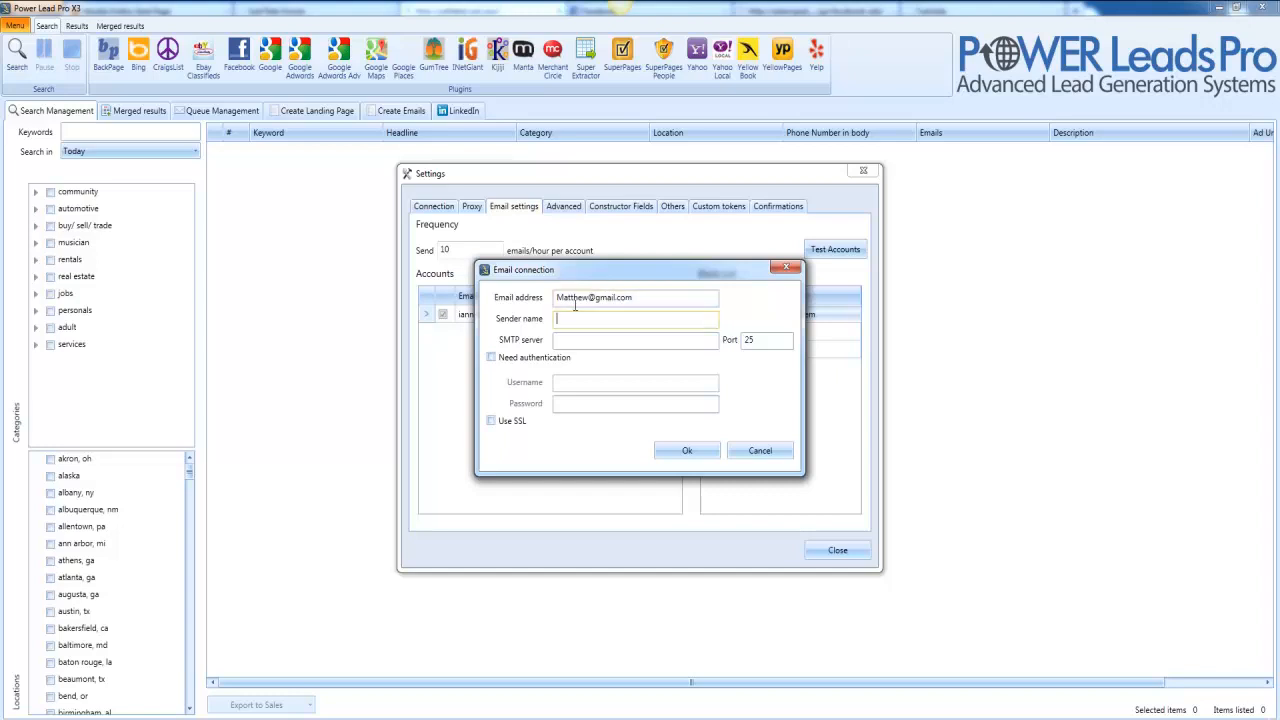
{"action": "type", "text": "Matthew"}
{"action": "key", "text": "Tab"}
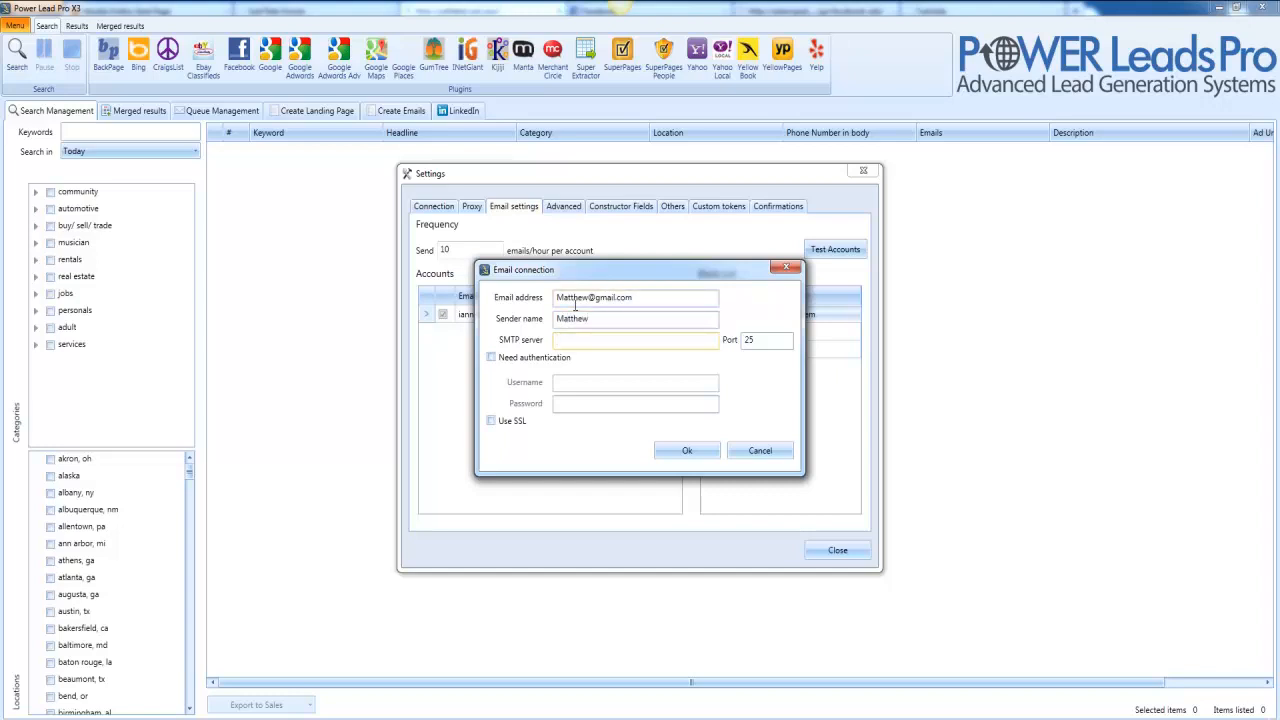
{"action": "type", "text": "gmail.com"}
{"action": "key", "text": "BackSpace"}
{"action": "key", "text": "BackSpace"}
{"action": "key", "text": "BackSpace"}
{"action": "key", "text": "BackSpace"}
{"action": "key", "text": "BackSpace"}
{"action": "key", "text": "BackSpace"}
{"action": "key", "text": "BackSpace"}
{"action": "key", "text": "BackSpace"}
{"action": "key", "text": "BackSpace"}
{"action": "type", "text": "smtp.gmail.com"}
Set the account's port to 587 and enable Need authentication.
{"action": "left_click_drag", "start_coordinate": [614, 340], "coordinate": [548, 341]}
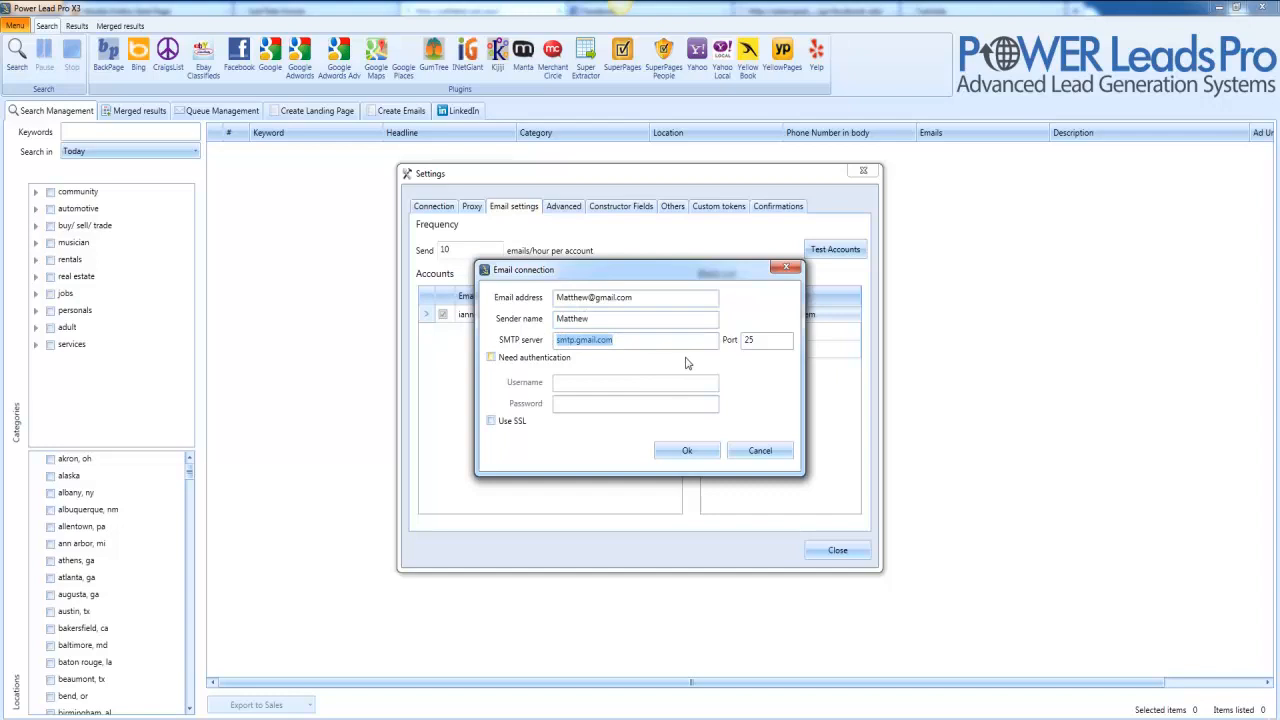
{"action": "left_click_drag", "start_coordinate": [754, 341], "coordinate": [737, 343]}
{"action": "type", "text": "587"}
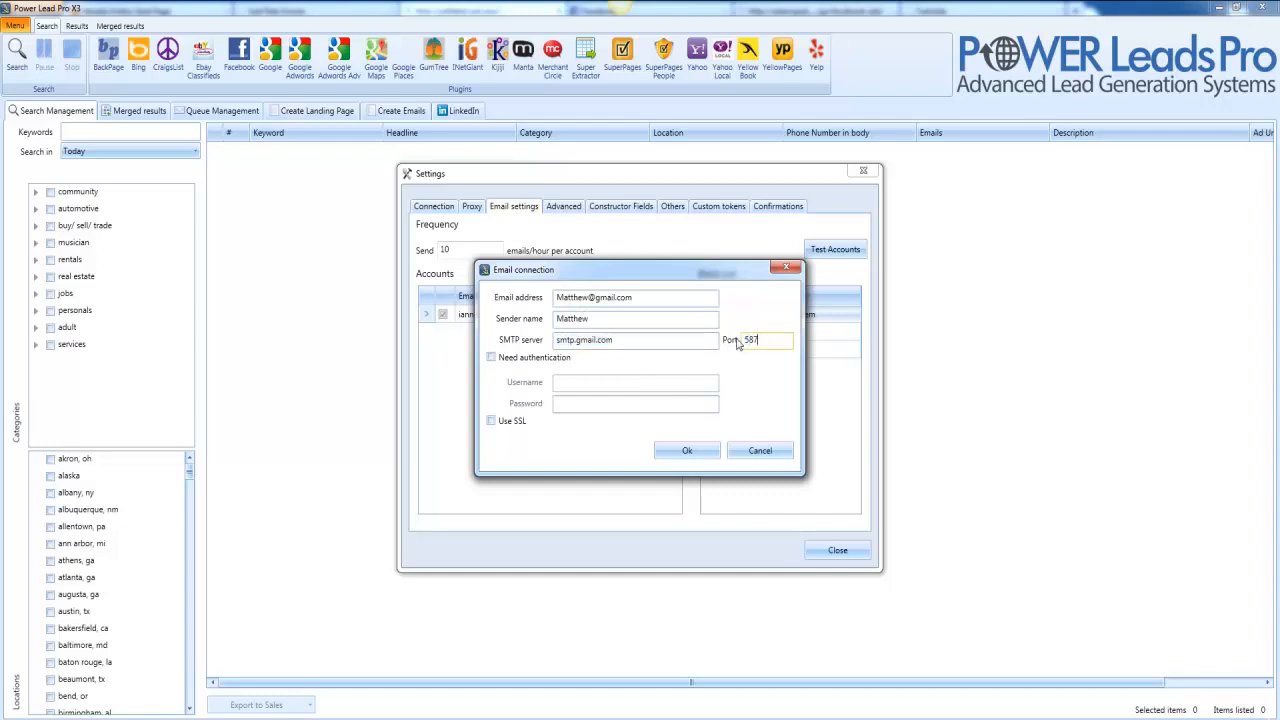
{"action": "left_click", "coordinate": [537, 360]}
{"action": "left_click_drag", "start_coordinate": [700, 298], "coordinate": [549, 302]}
{"action": "key", "text": "ctrl+c"}
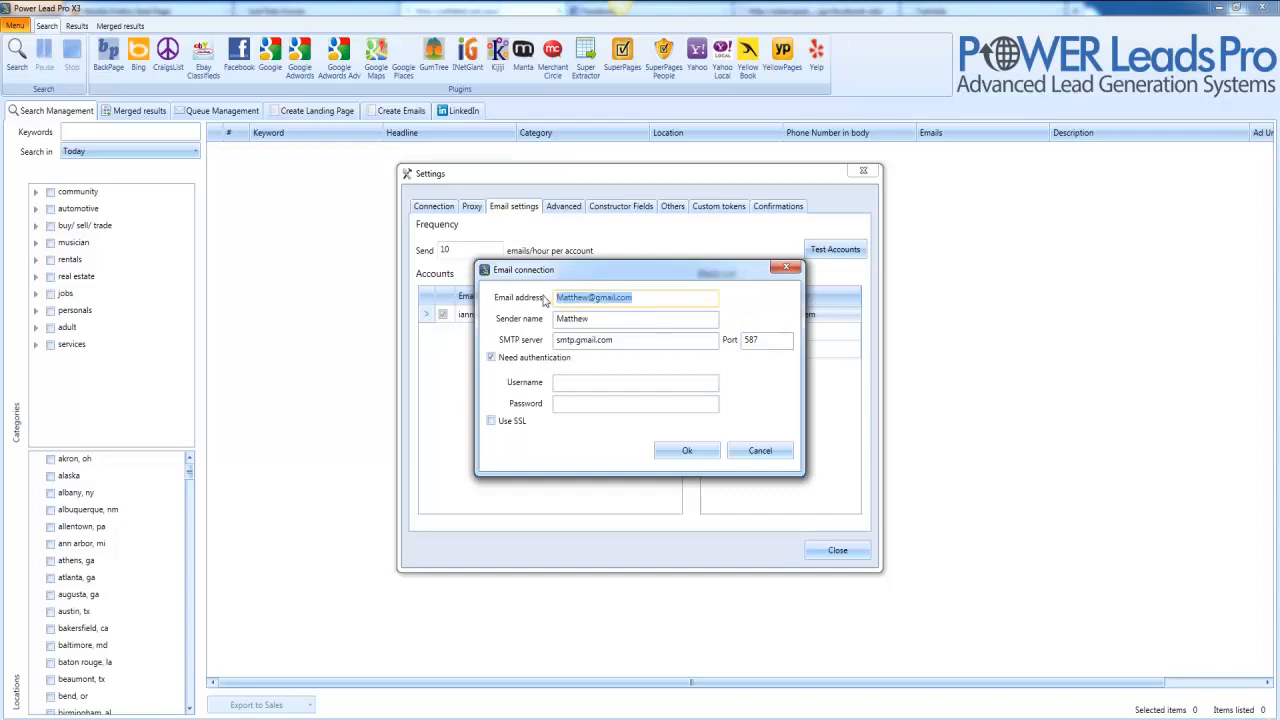
{"action": "left_click", "coordinate": [556, 358]}
{"action": "left_click", "coordinate": [551, 361]}
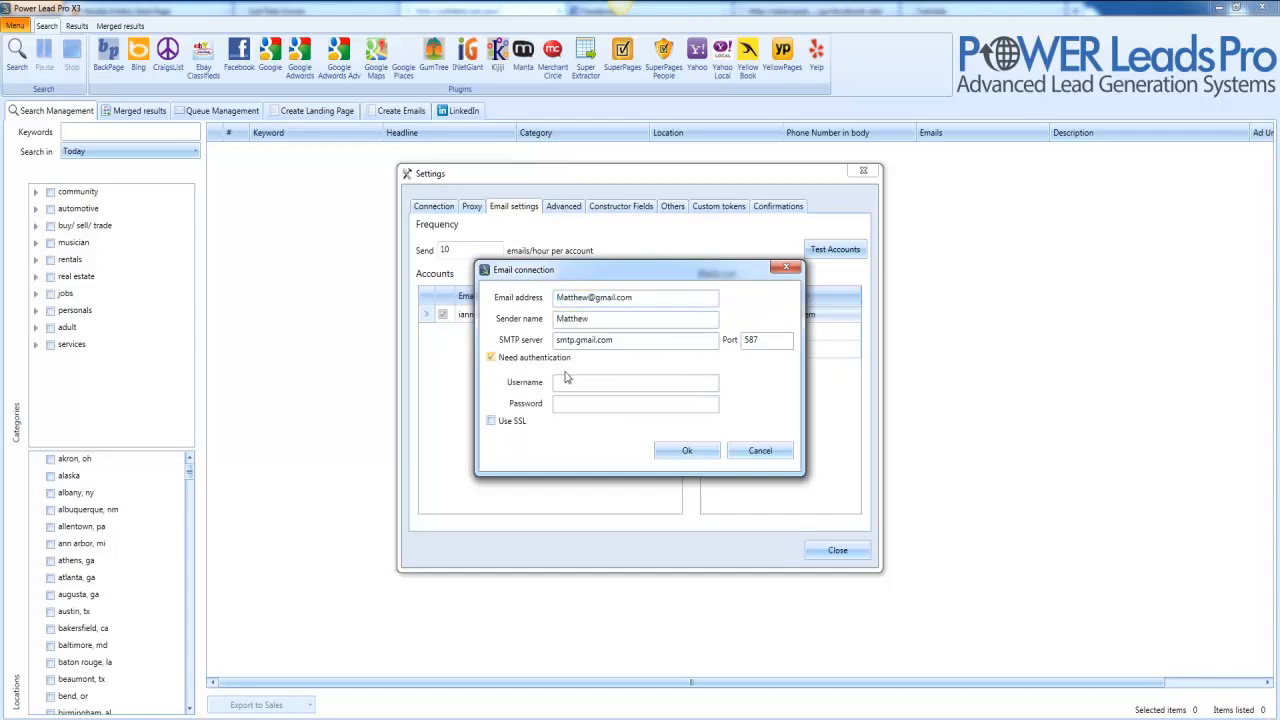
Enter the email address as username plus the account password, then save the account.
{"action": "left_click", "coordinate": [592, 404]}
{"action": "left_click", "coordinate": [592, 385]}
{"action": "key", "text": "ctrl+v"}
{"action": "left_click", "coordinate": [590, 406]}
{"action": "type", "text": "*********"}
{"action": "left_click_drag", "start_coordinate": [638, 342], "coordinate": [553, 344]}
{"action": "left_click_drag", "start_coordinate": [769, 345], "coordinate": [720, 344]}
{"action": "left_click", "coordinate": [671, 453]}
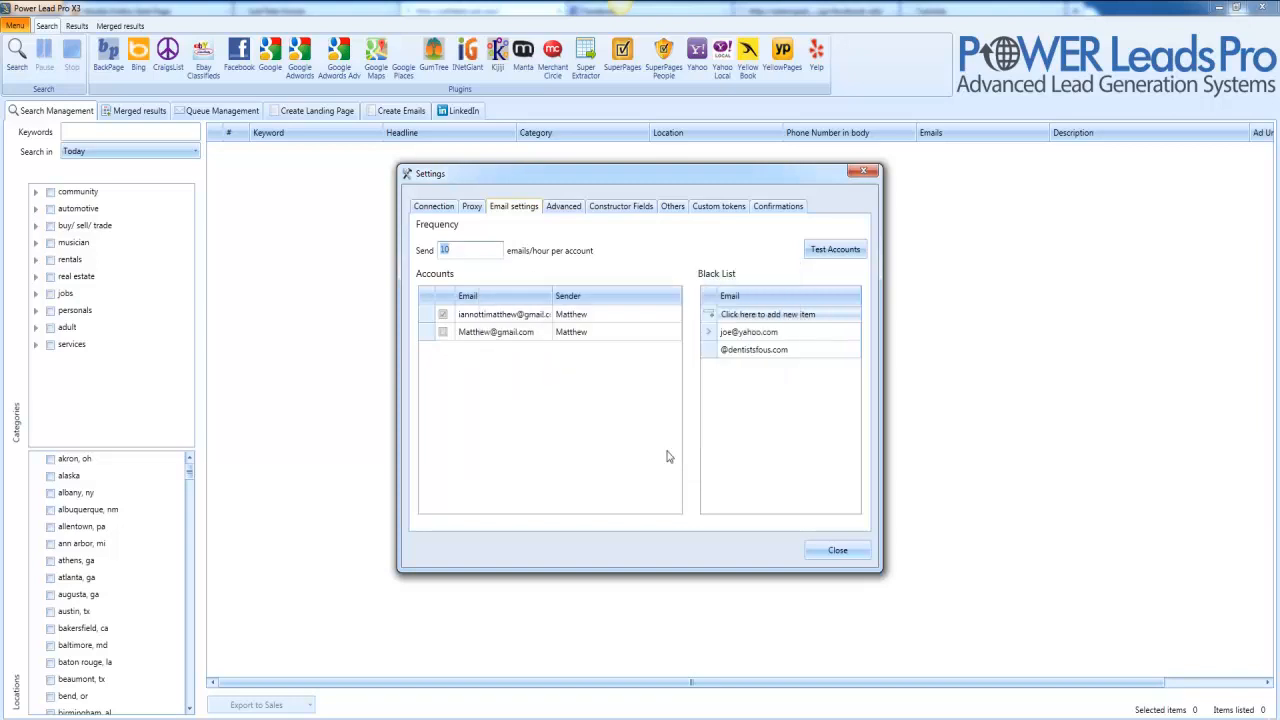
Enable the new account, send a test email to a recipient address, and confirm it succeeded.
{"action": "left_click", "coordinate": [443, 333]}
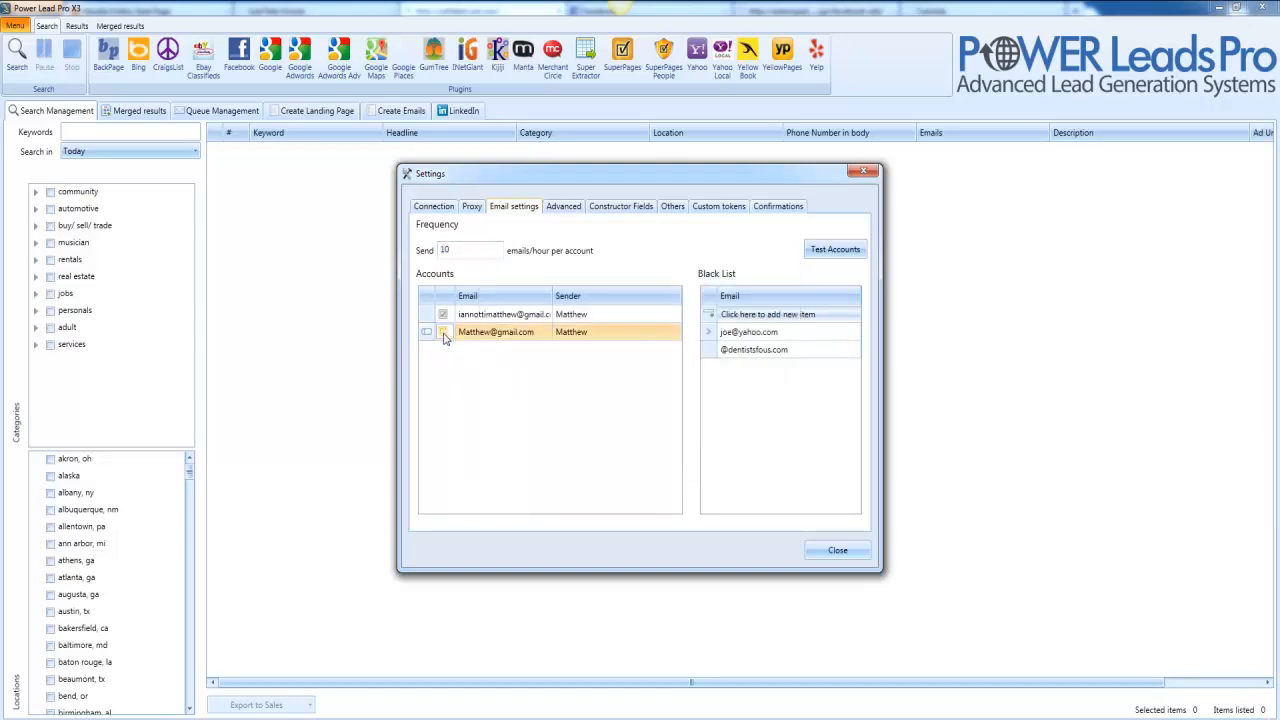
{"action": "left_click", "coordinate": [832, 257]}
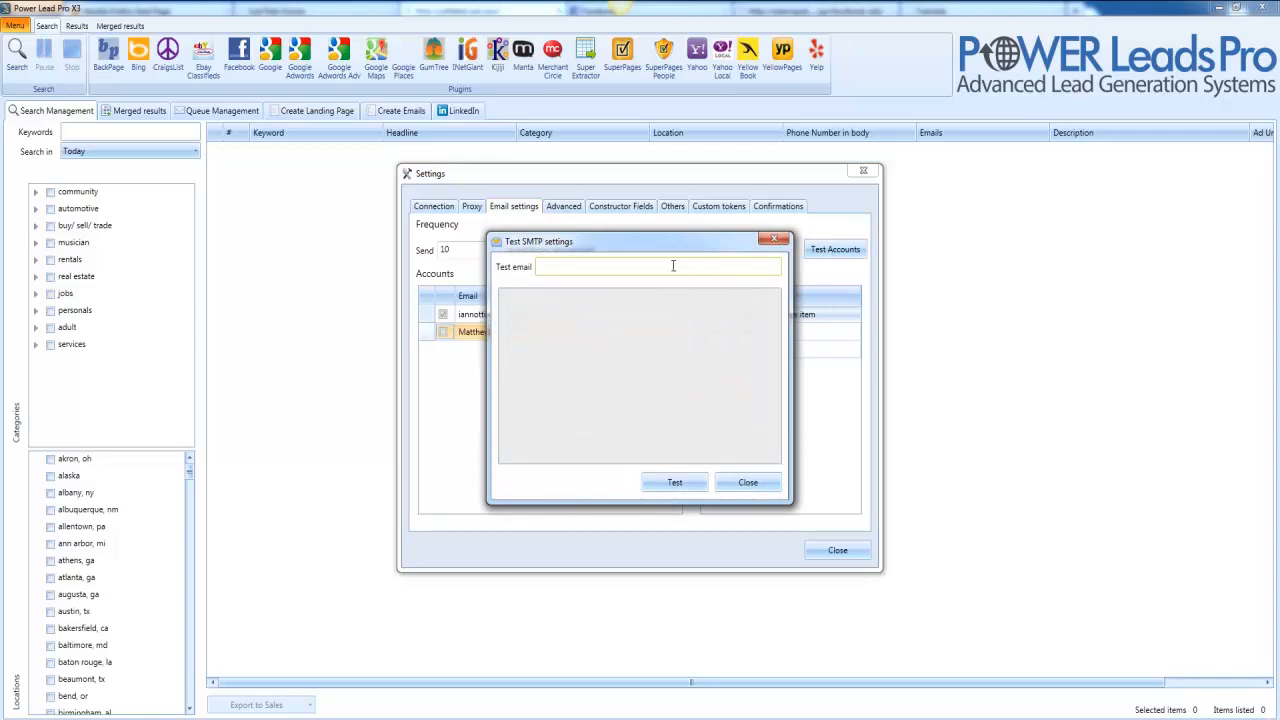
{"action": "left_click", "coordinate": [670, 482]}
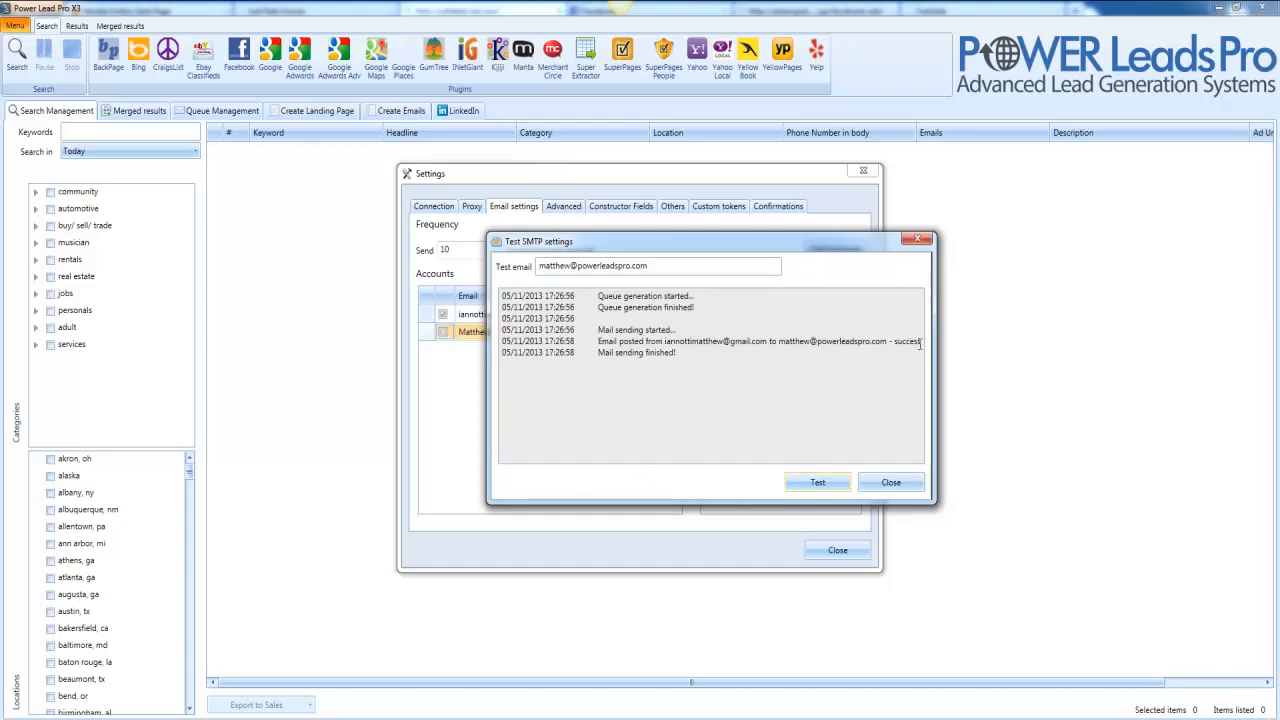
{"action": "left_click_drag", "start_coordinate": [921, 344], "coordinate": [646, 345]}
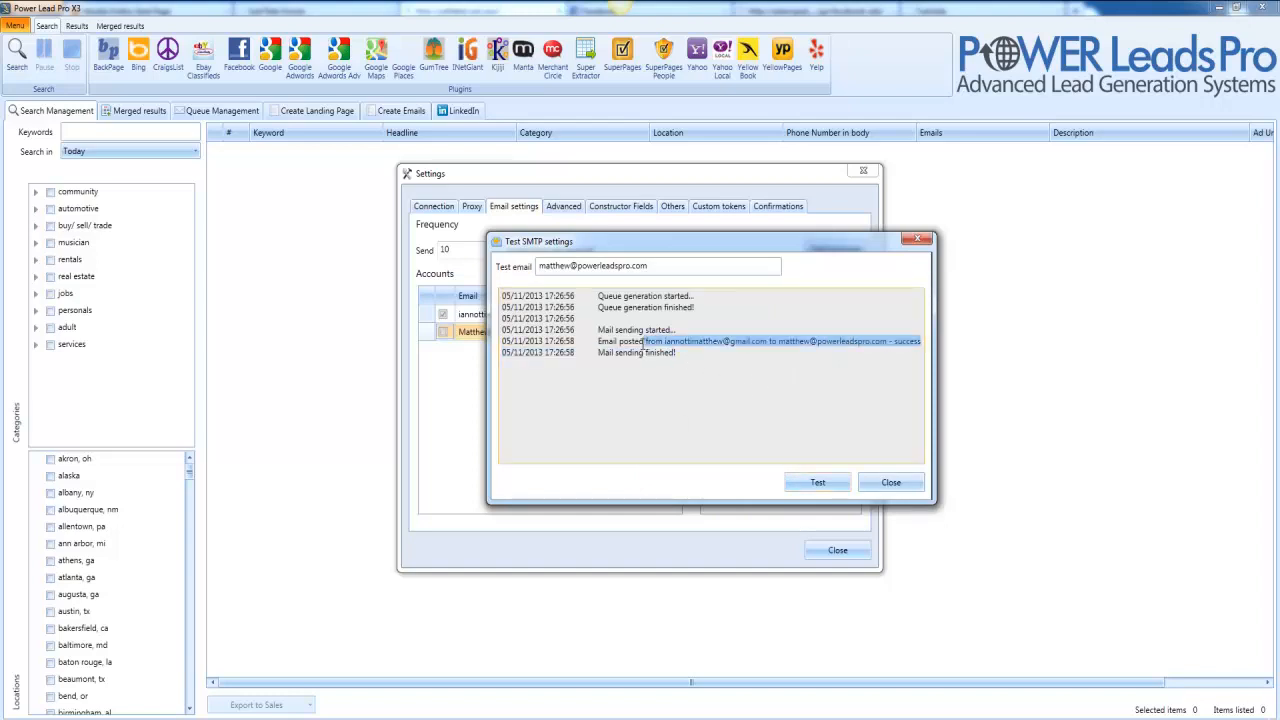
{"action": "left_click", "coordinate": [713, 401]}
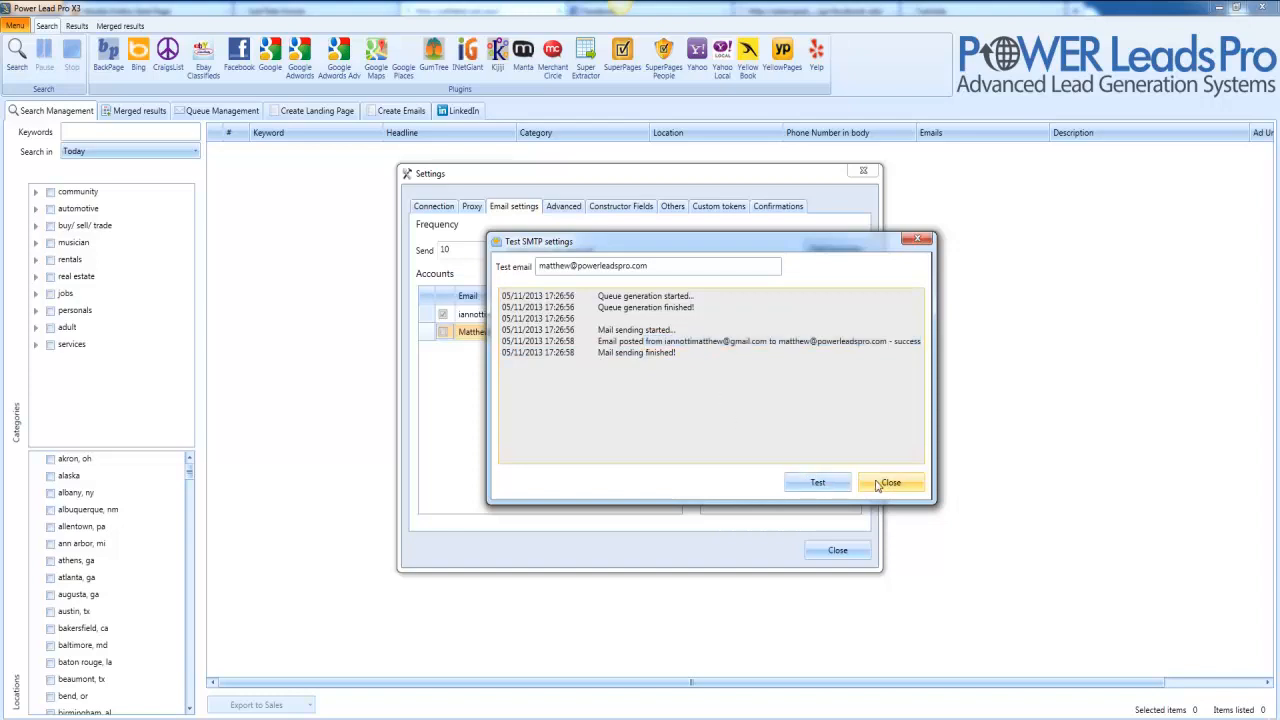
{"action": "left_click", "coordinate": [877, 484]}
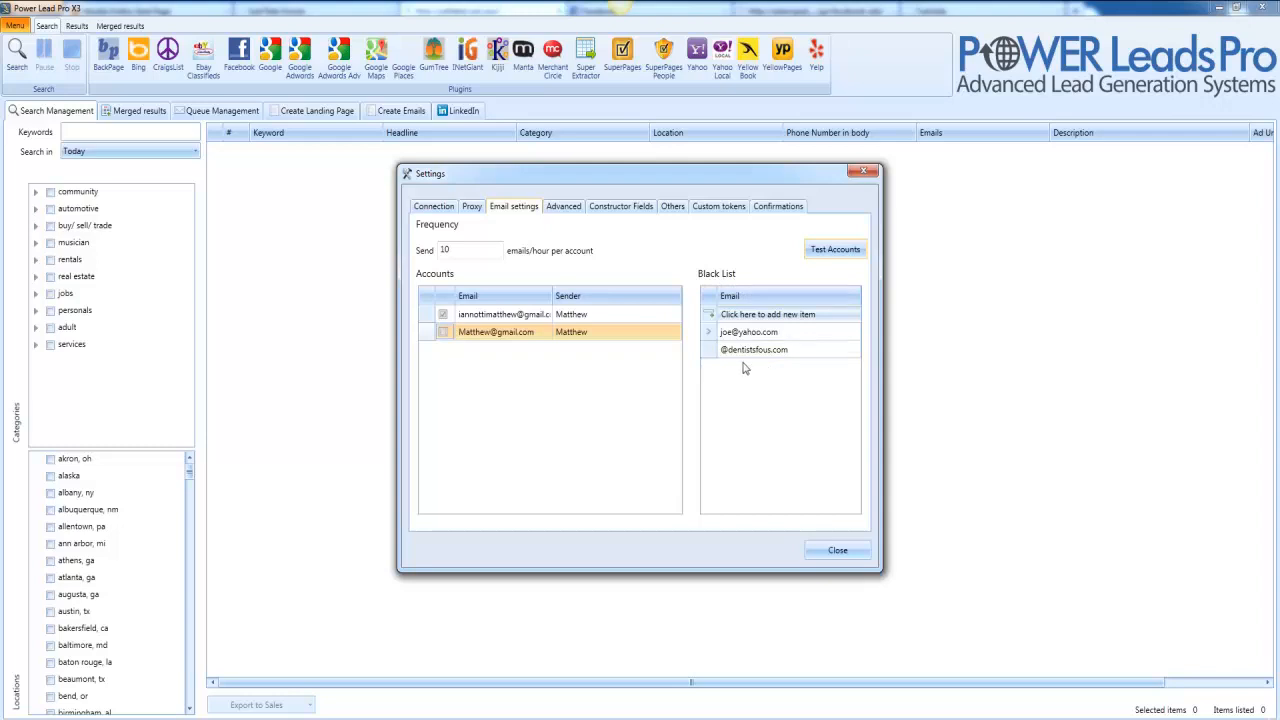
Start a new Black List entry, then switch to the Advanced settings page.
{"action": "left_click", "coordinate": [713, 317]}
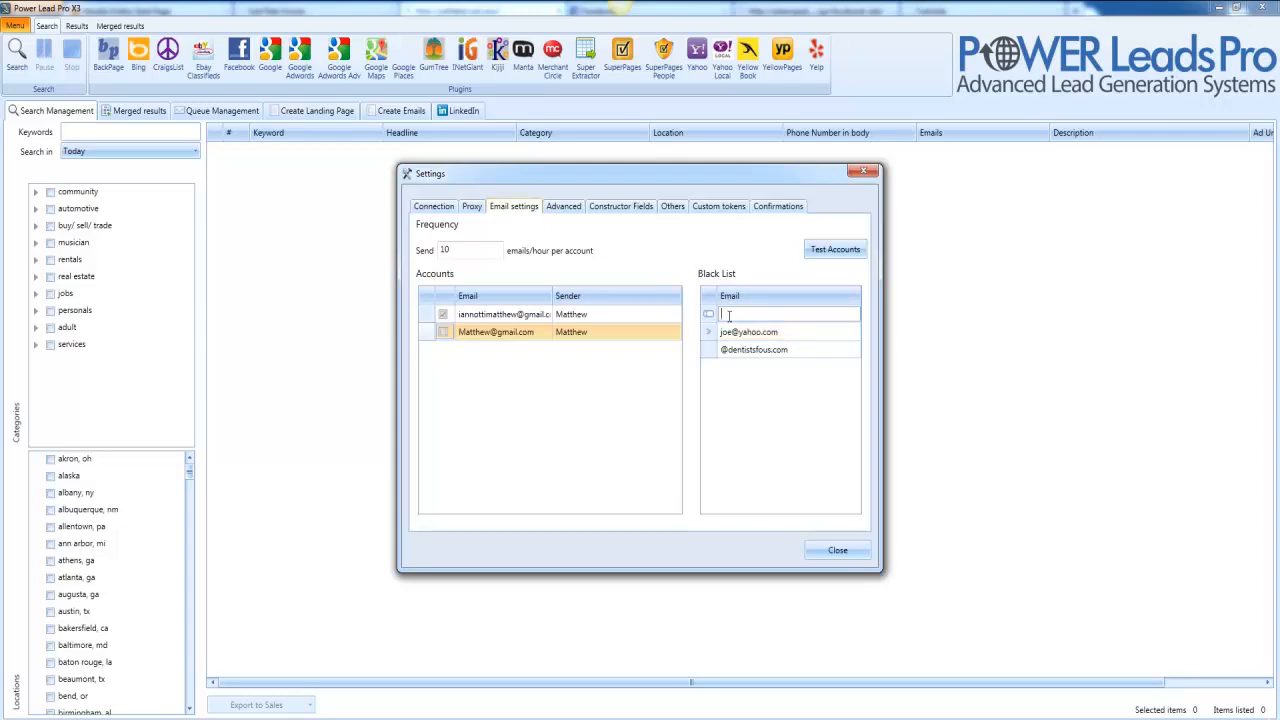
{"action": "left_click", "coordinate": [564, 207]}
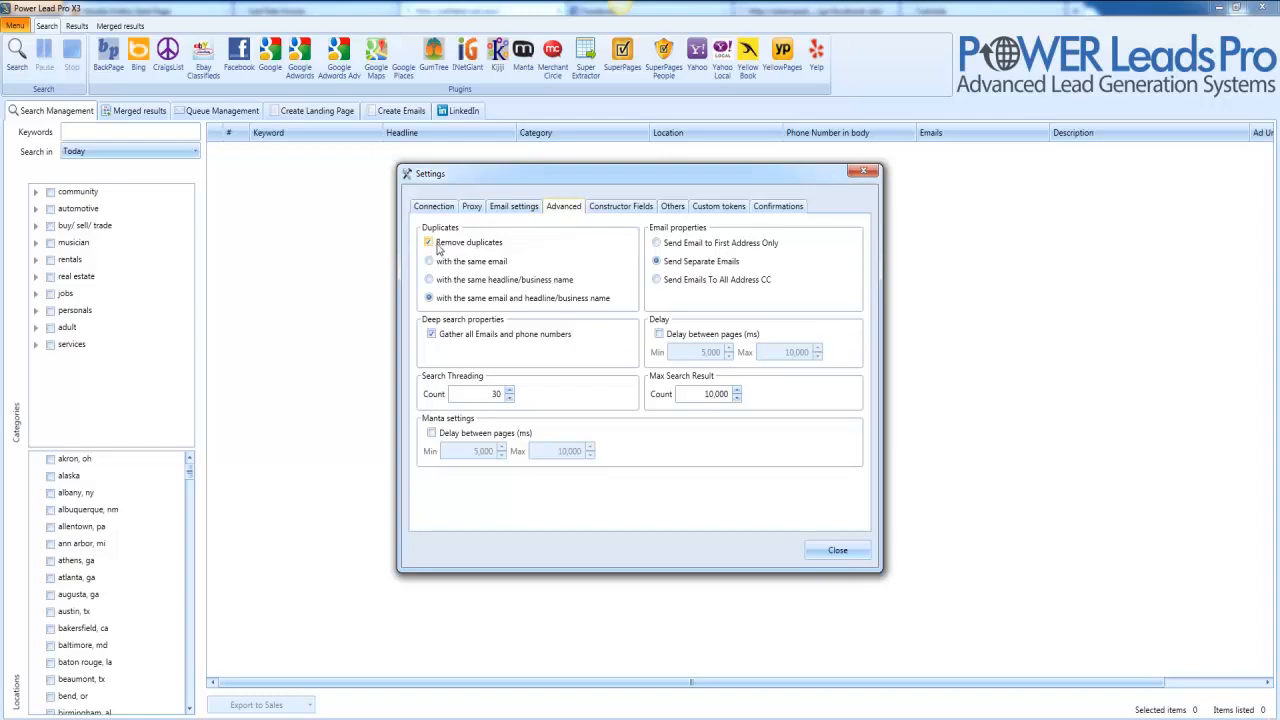
Choose 'with the same email and headline/business name' duplicates and 'Send Email to First Address Only'.
{"action": "left_click", "coordinate": [440, 300]}
{"action": "left_click", "coordinate": [705, 244]}
In Constructor Fields, hide the OrganicPosition column for Google Maps.
{"action": "left_click", "coordinate": [633, 207]}
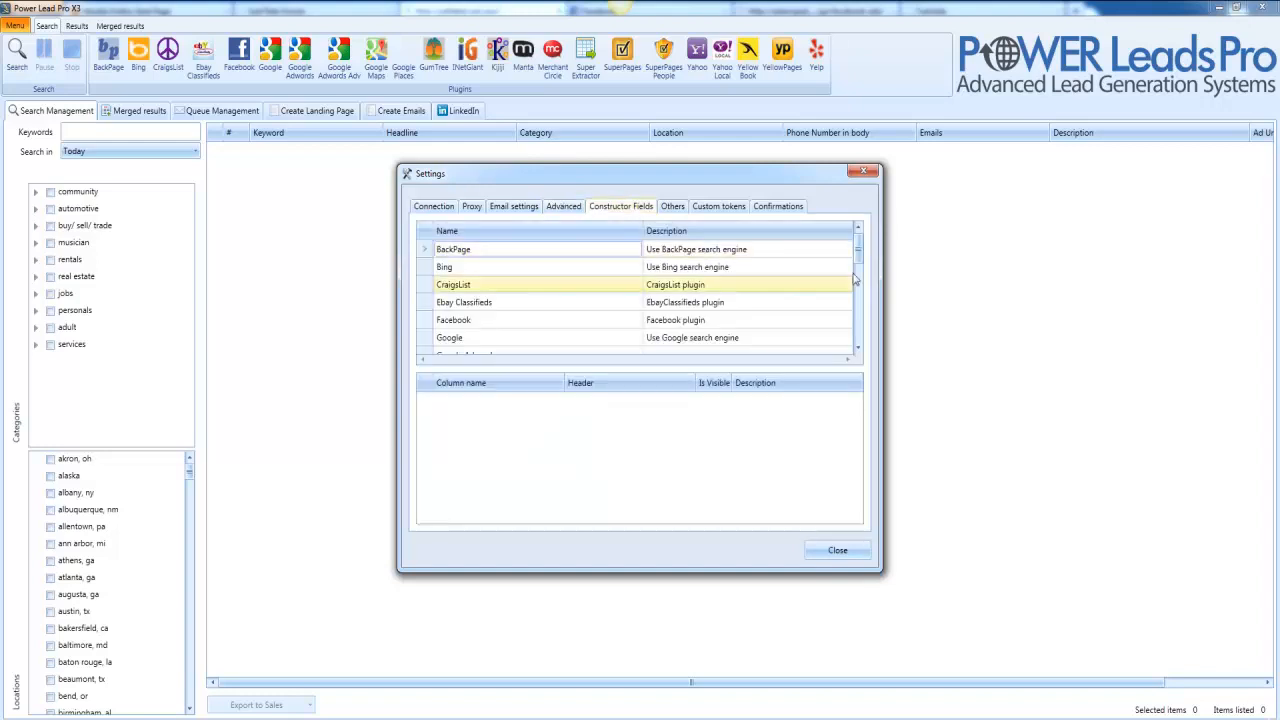
{"action": "left_click_drag", "start_coordinate": [859, 255], "coordinate": [860, 292]}
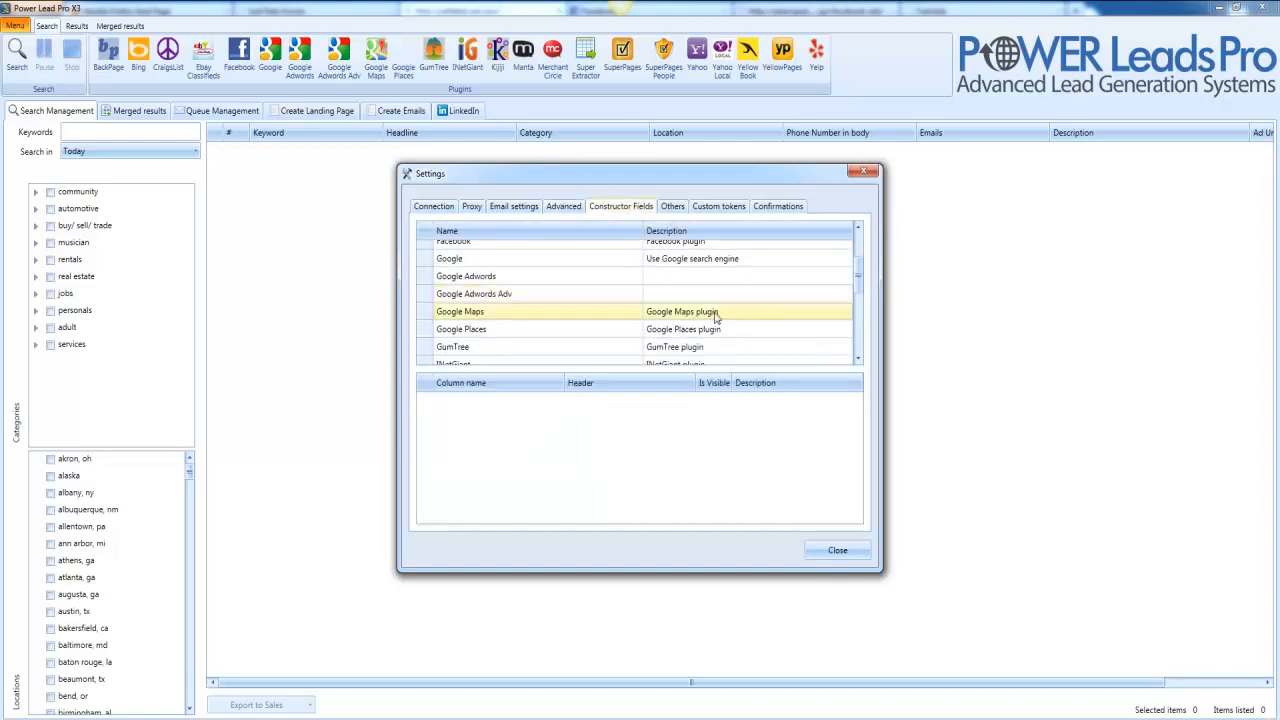
{"action": "left_click", "coordinate": [714, 314]}
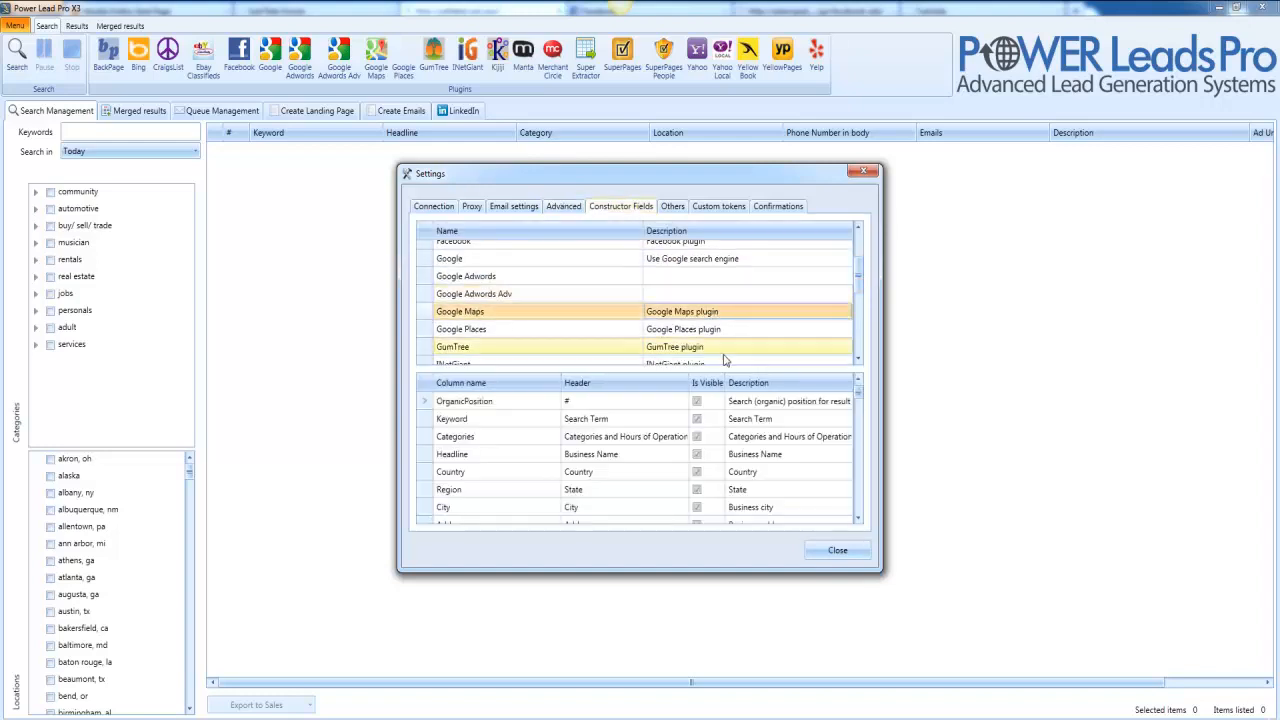
{"action": "left_click", "coordinate": [697, 403]}
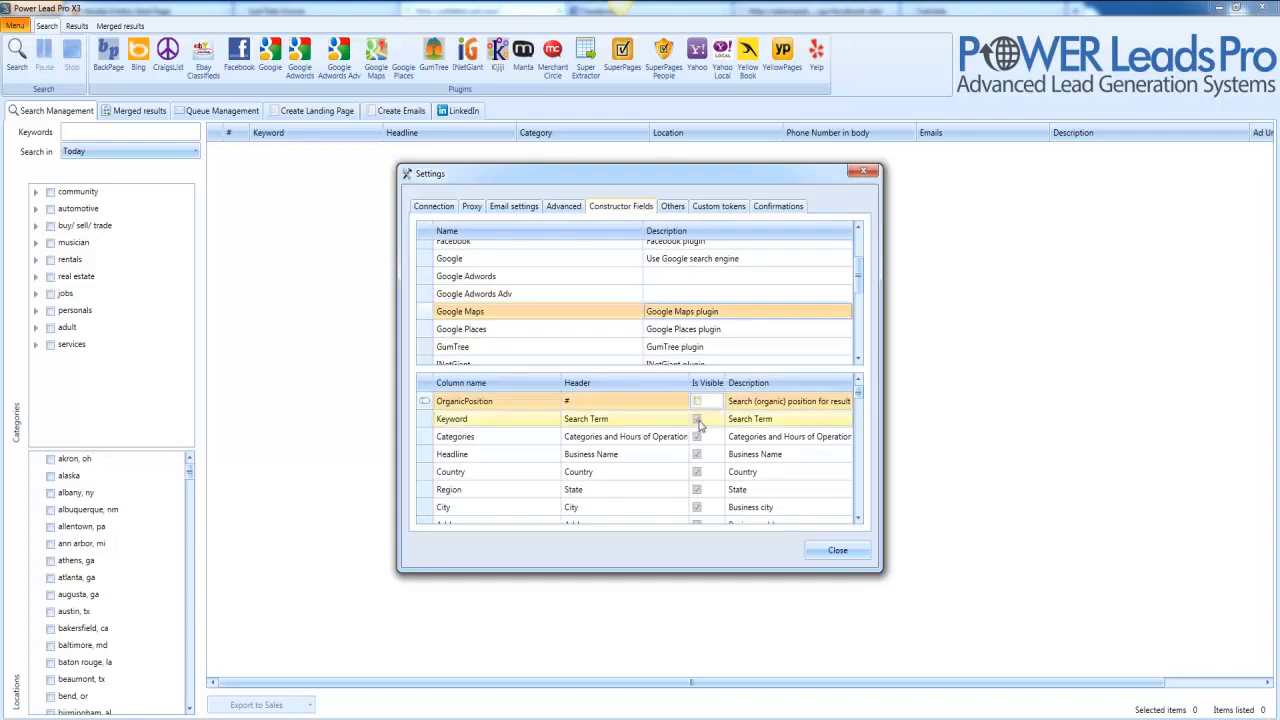
{"action": "left_click", "coordinate": [698, 421]}
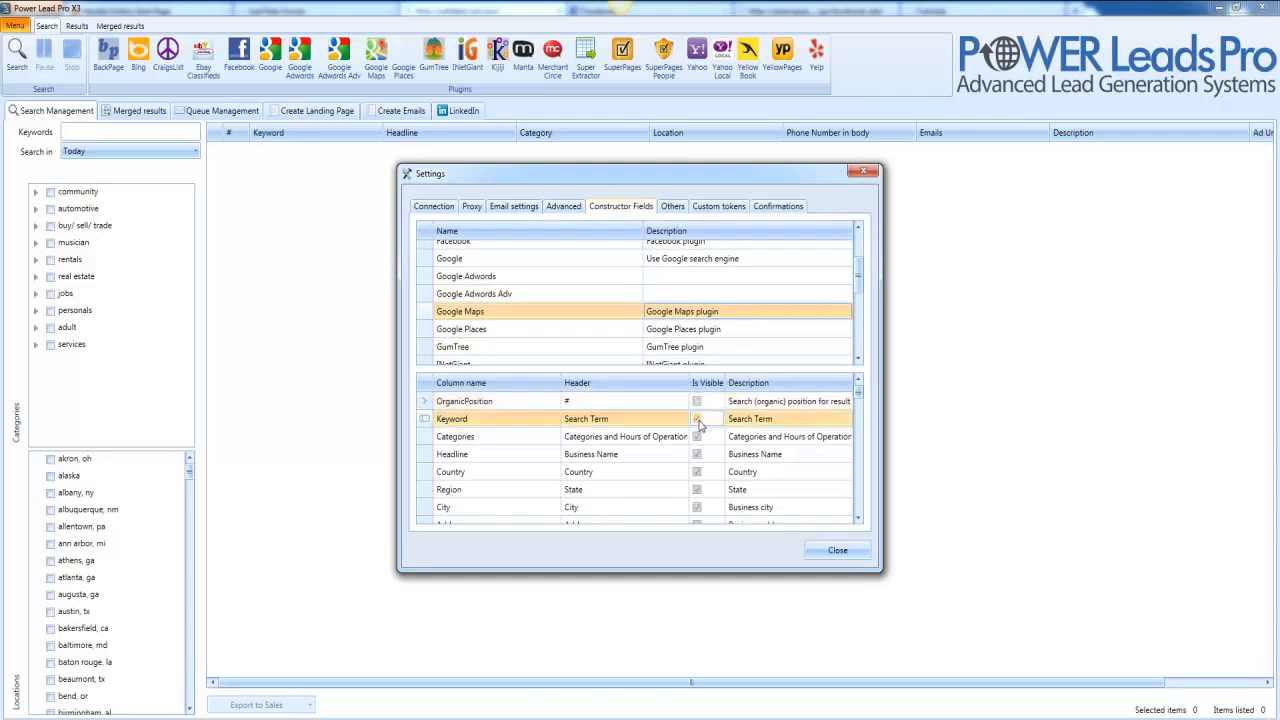
{"action": "left_click", "coordinate": [698, 406]}
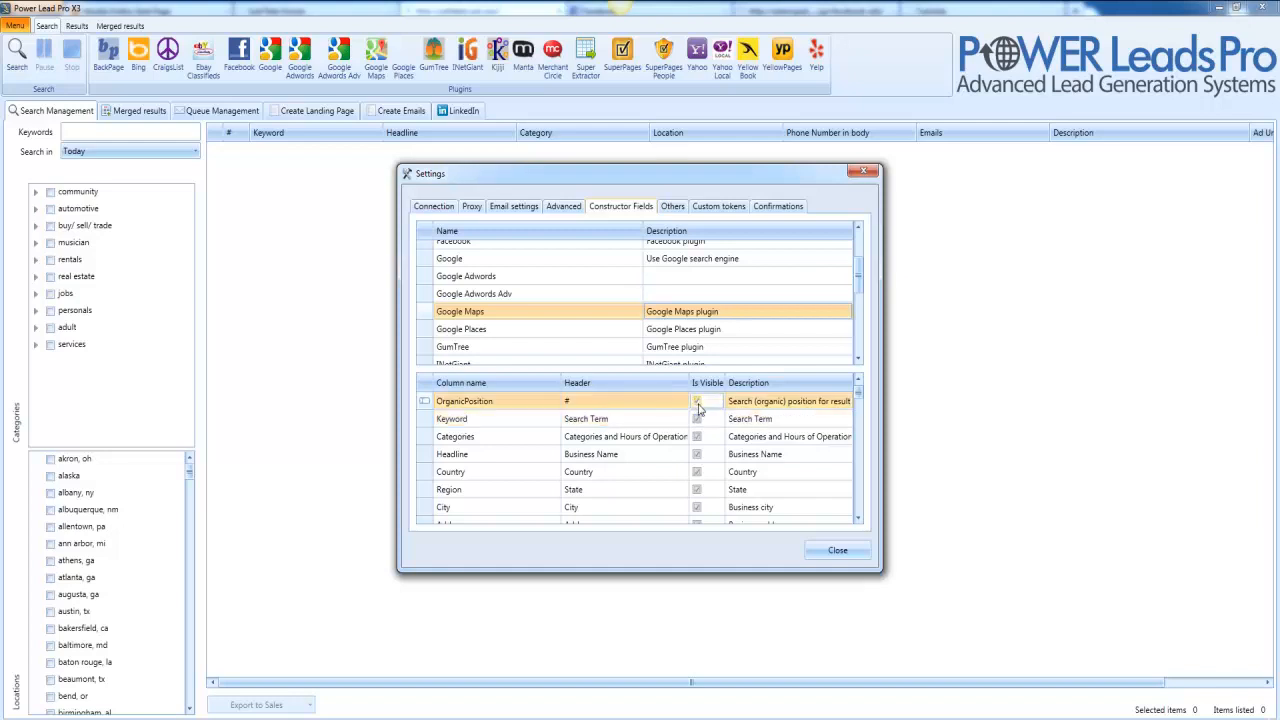
Hide the OrganicPosition column for Google Places as well.
{"action": "left_click", "coordinate": [474, 330]}
{"action": "left_click", "coordinate": [702, 405]}
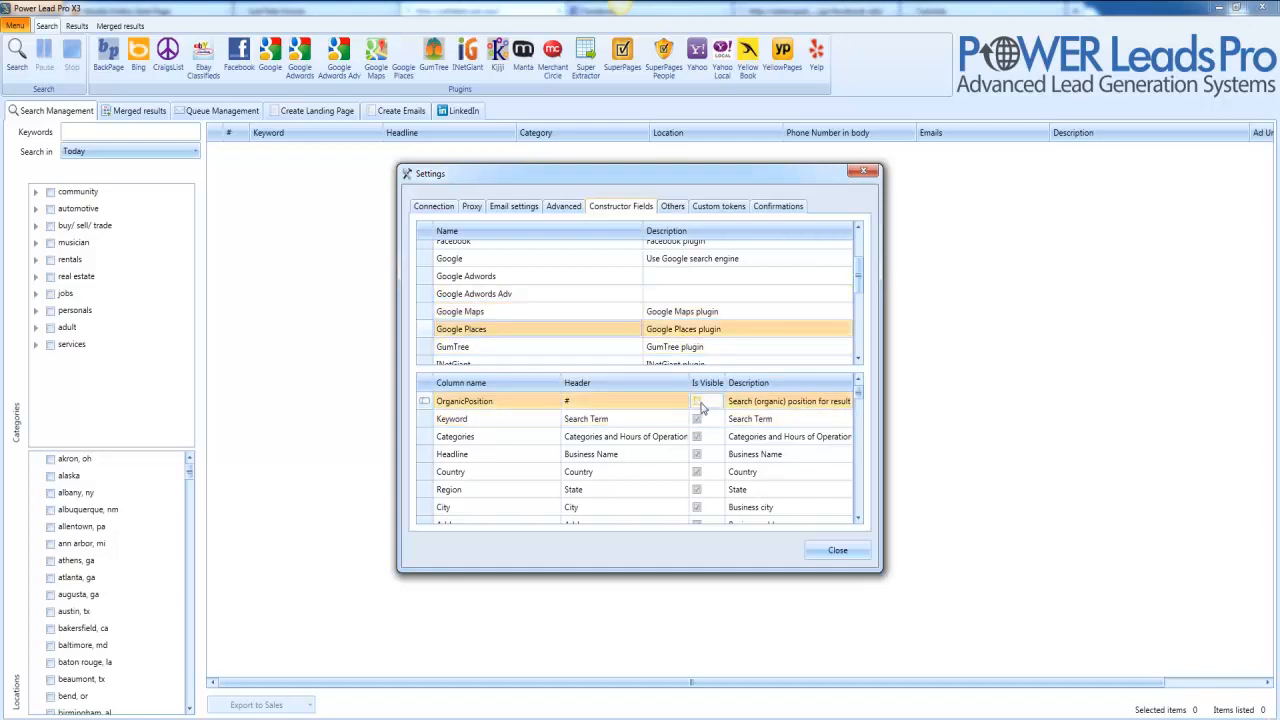
{"action": "left_click", "coordinate": [698, 419]}
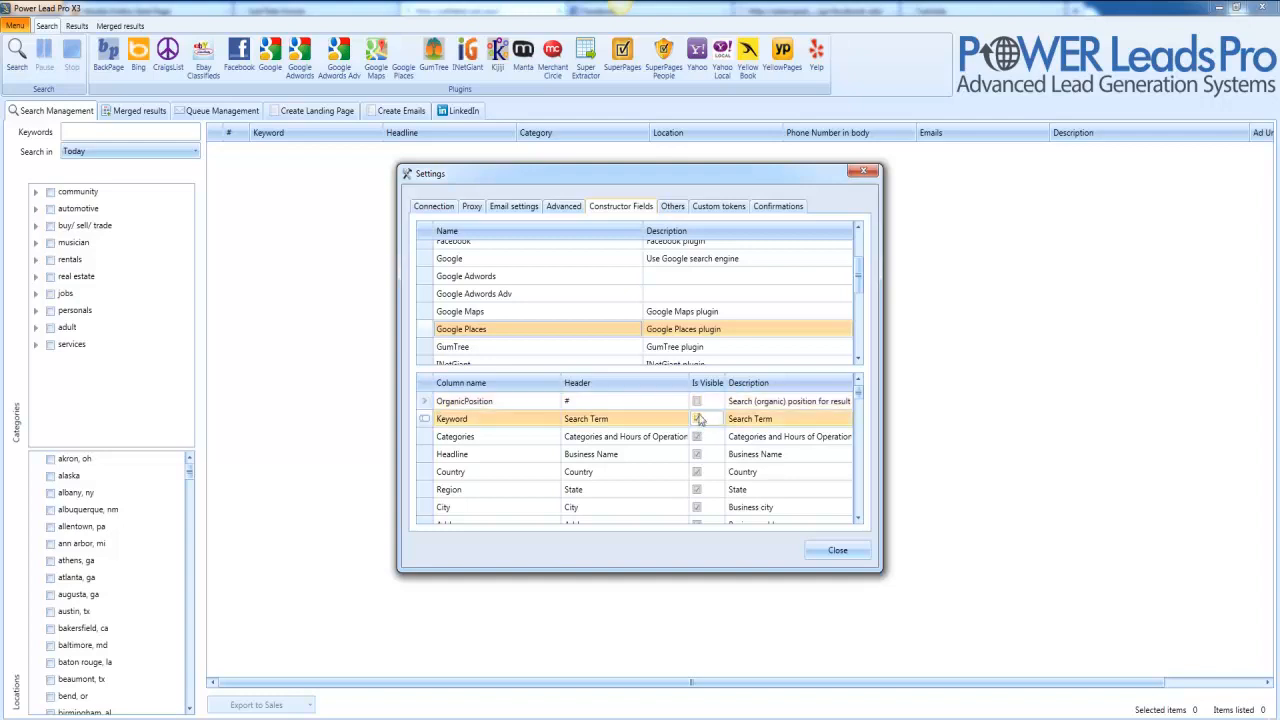
{"action": "left_click", "coordinate": [700, 405]}
{"action": "left_click", "coordinate": [667, 210]}
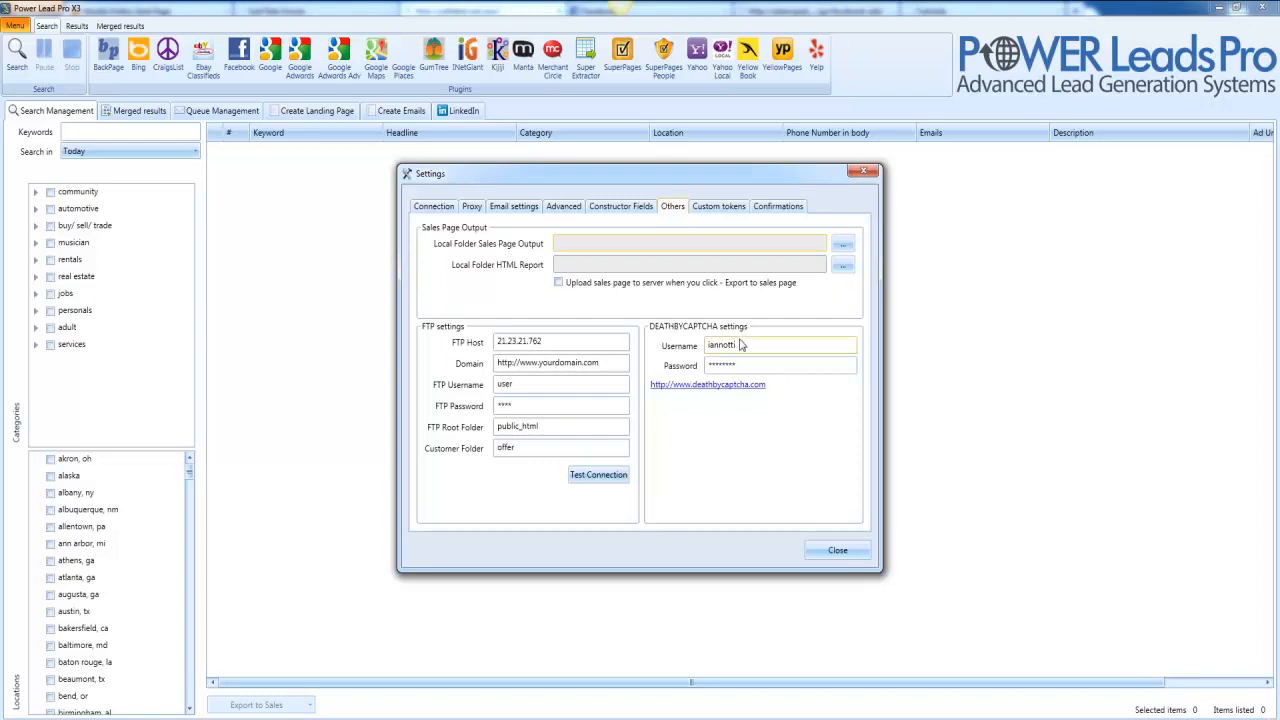
Review the DeathByCaptcha username, password and FTP Host on the Others page, leaving them unchanged.
{"action": "left_click_drag", "start_coordinate": [743, 344], "coordinate": [690, 348]}
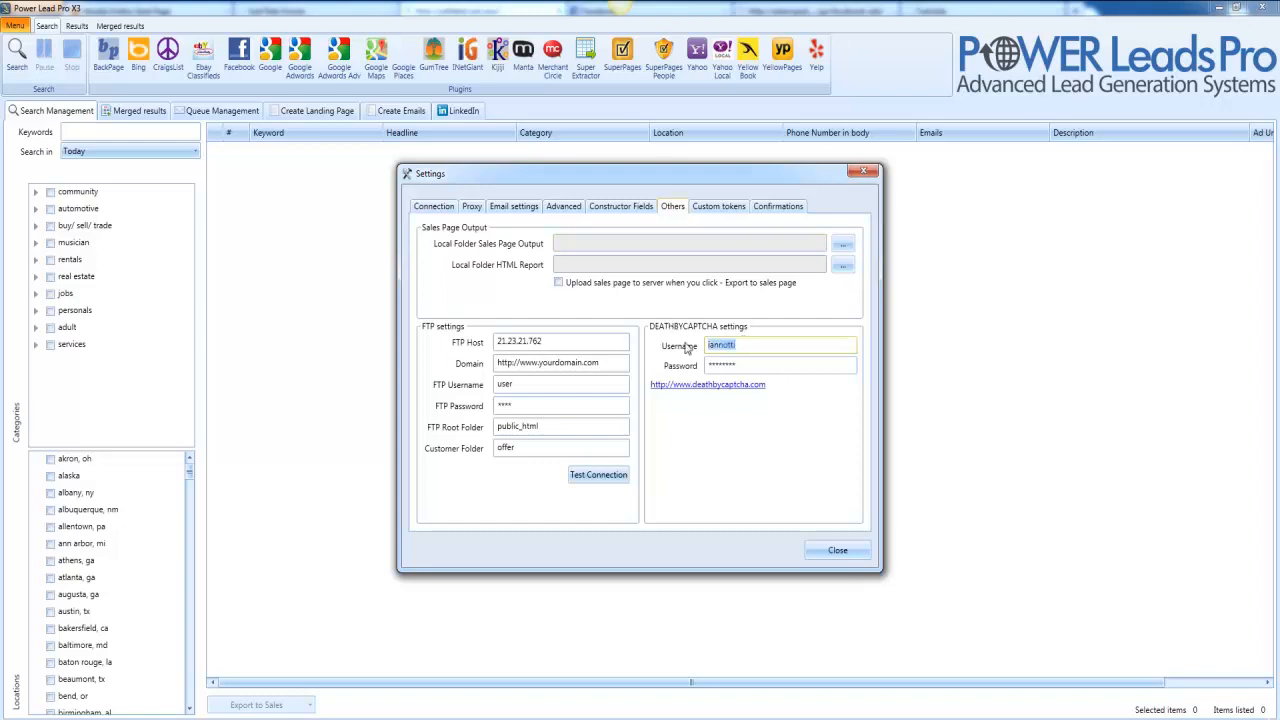
{"action": "left_click", "coordinate": [734, 366]}
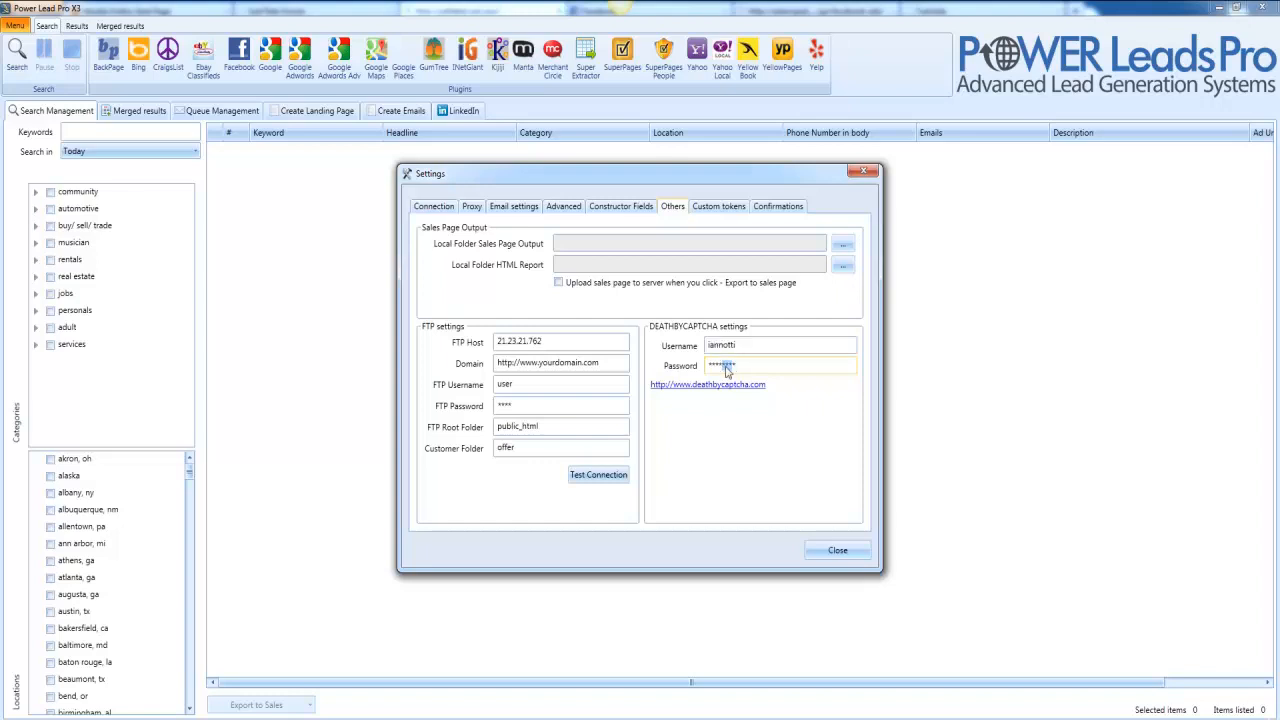
{"action": "left_click_drag", "start_coordinate": [734, 366], "coordinate": [709, 372]}
{"action": "left_click", "coordinate": [743, 367]}
{"action": "left_click_drag", "start_coordinate": [743, 346], "coordinate": [690, 372]}
{"action": "double_click", "coordinate": [548, 340]}
{"action": "left_click", "coordinate": [716, 208]}
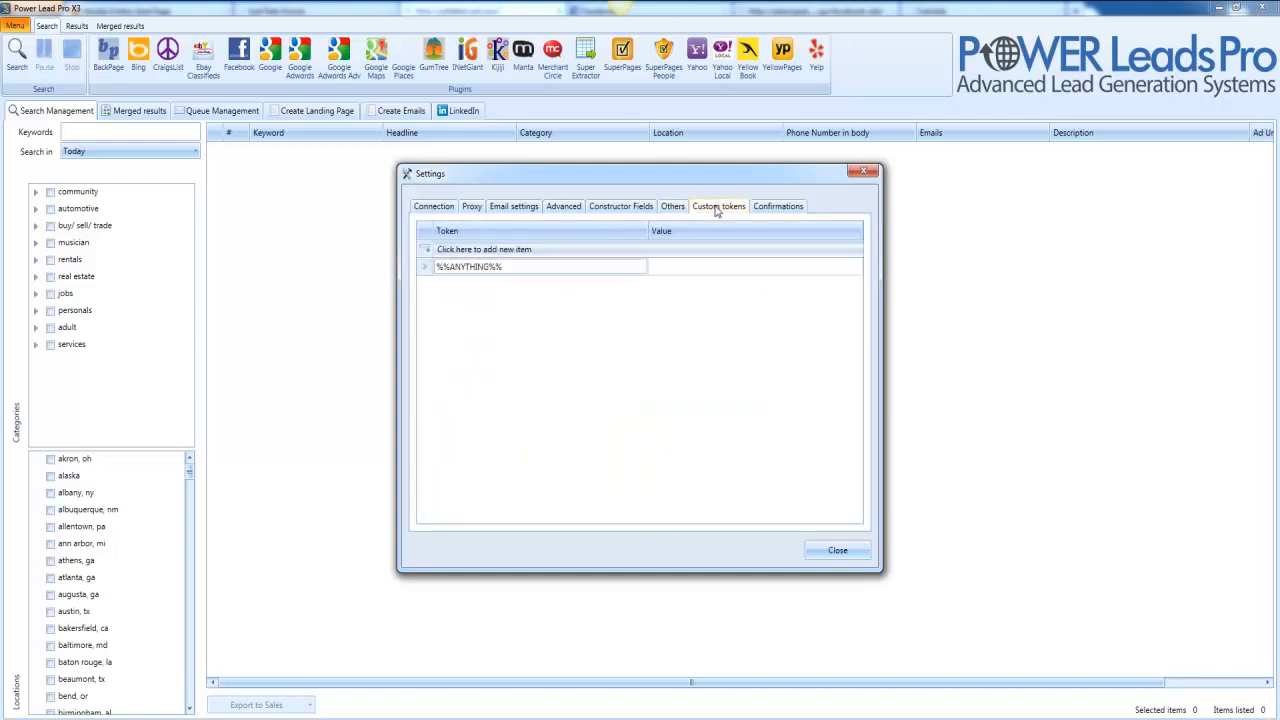
Enter 367 as the value of the %%ANYTHING%% custom token.
{"action": "left_click", "coordinate": [515, 267]}
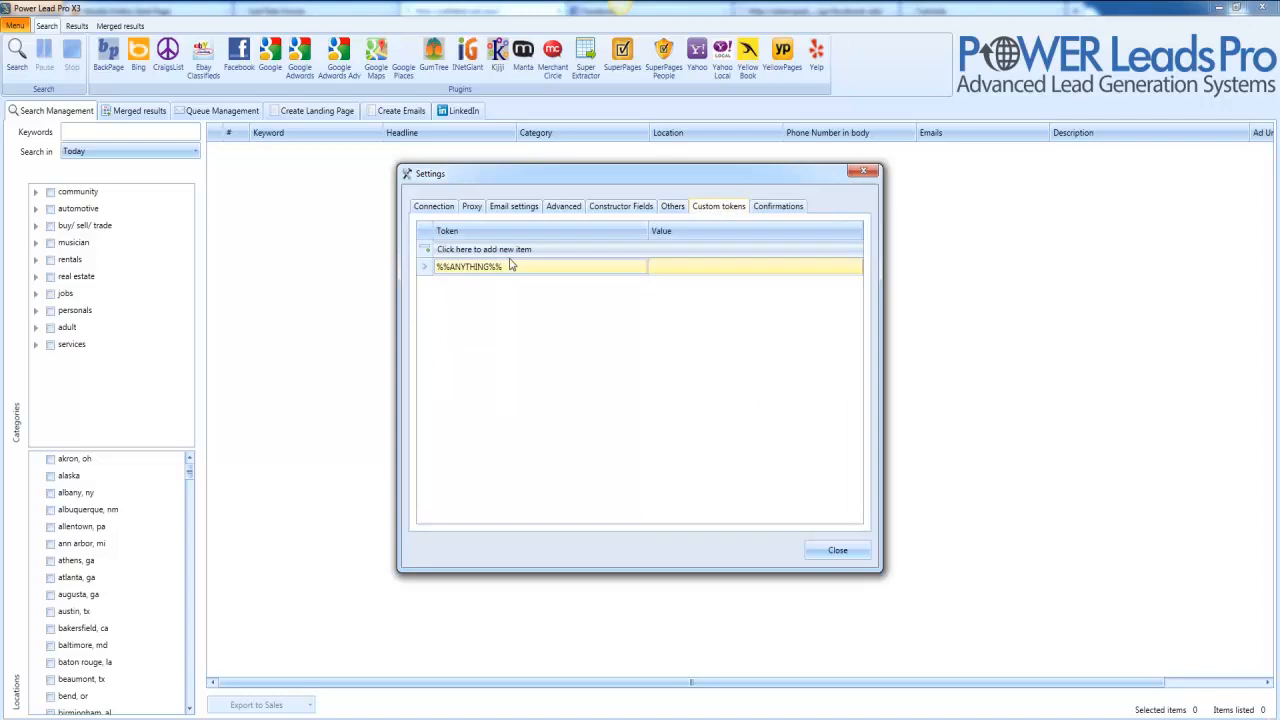
{"action": "left_click", "coordinate": [509, 256]}
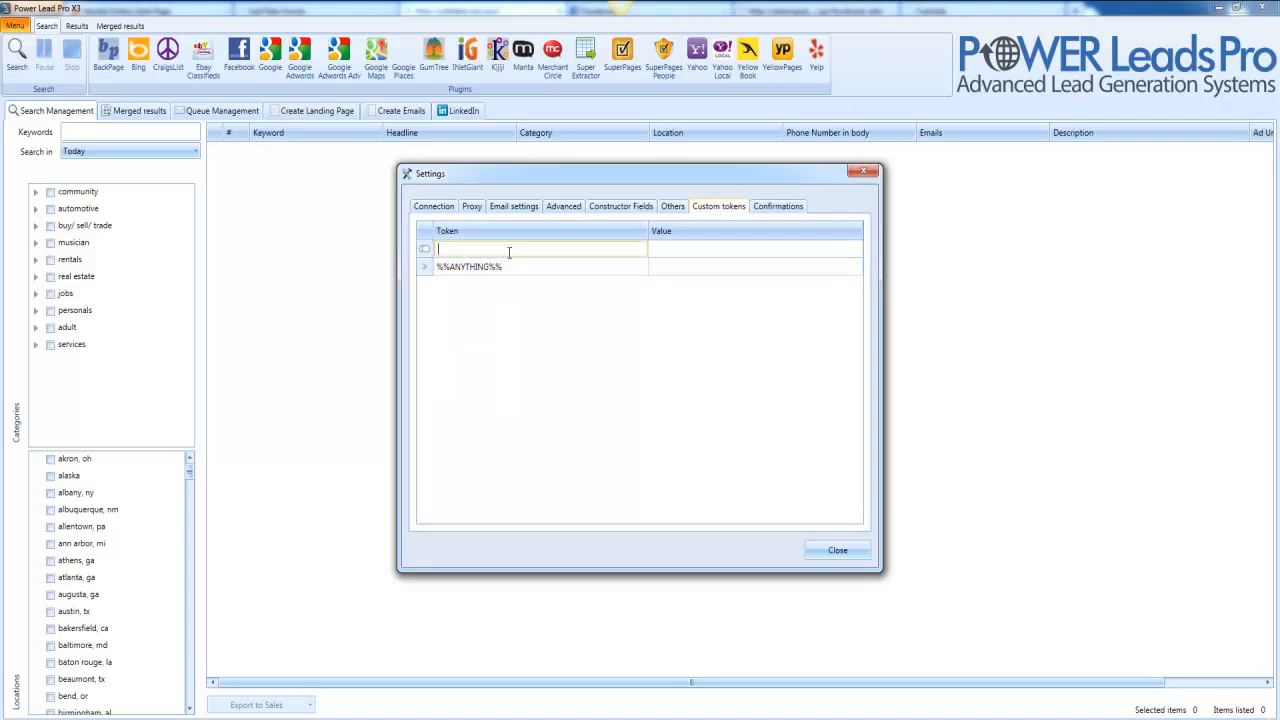
{"action": "left_click", "coordinate": [509, 266]}
{"action": "left_click", "coordinate": [509, 266]}
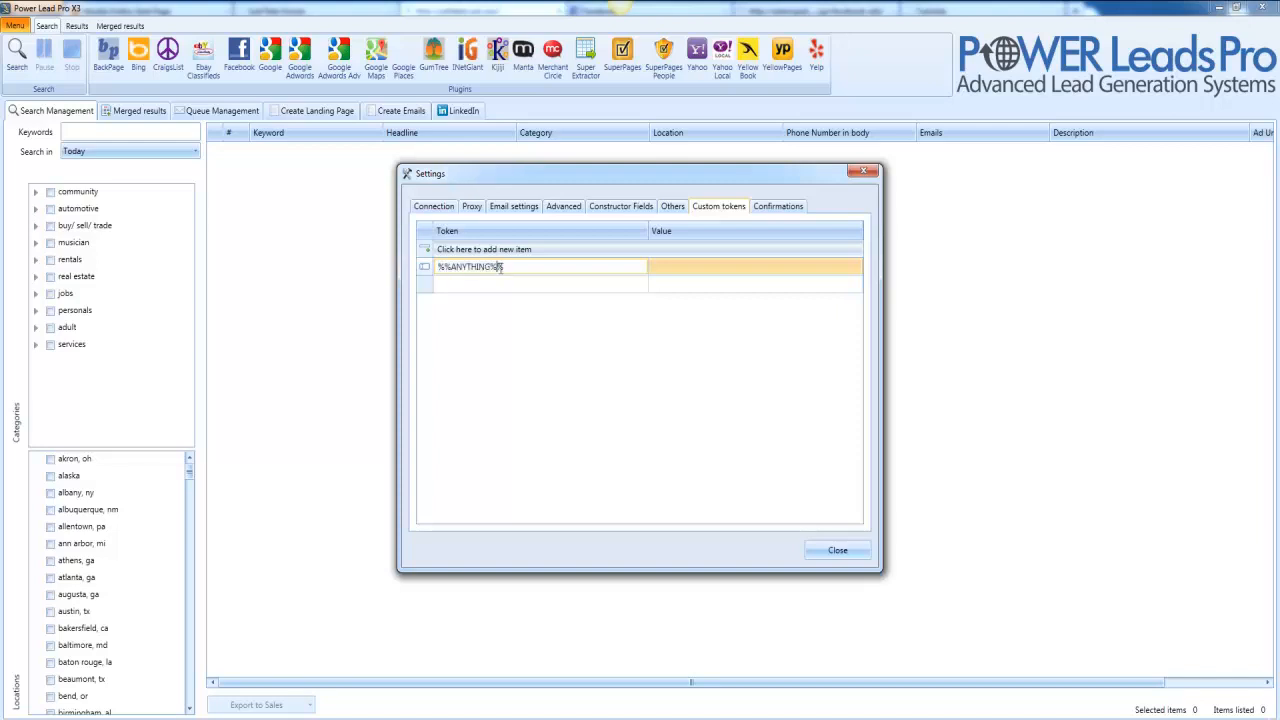
{"action": "left_click", "coordinate": [657, 266]}
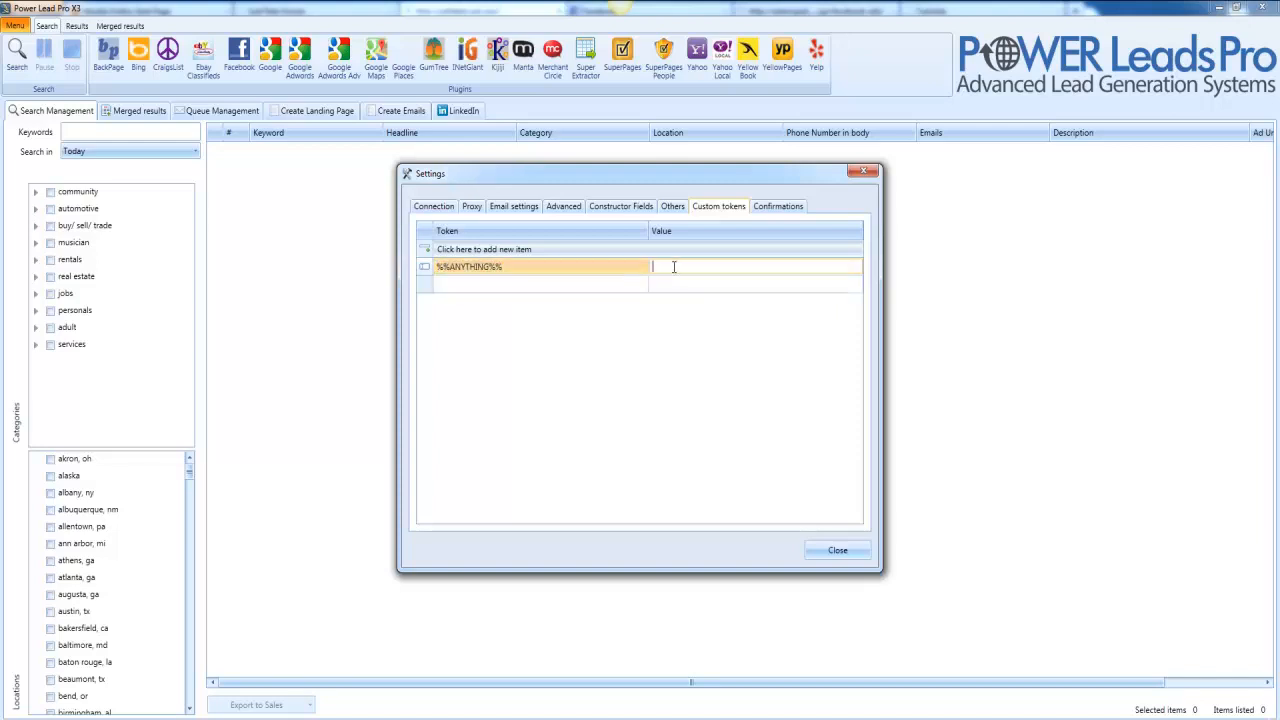
{"action": "type", "text": "367"}
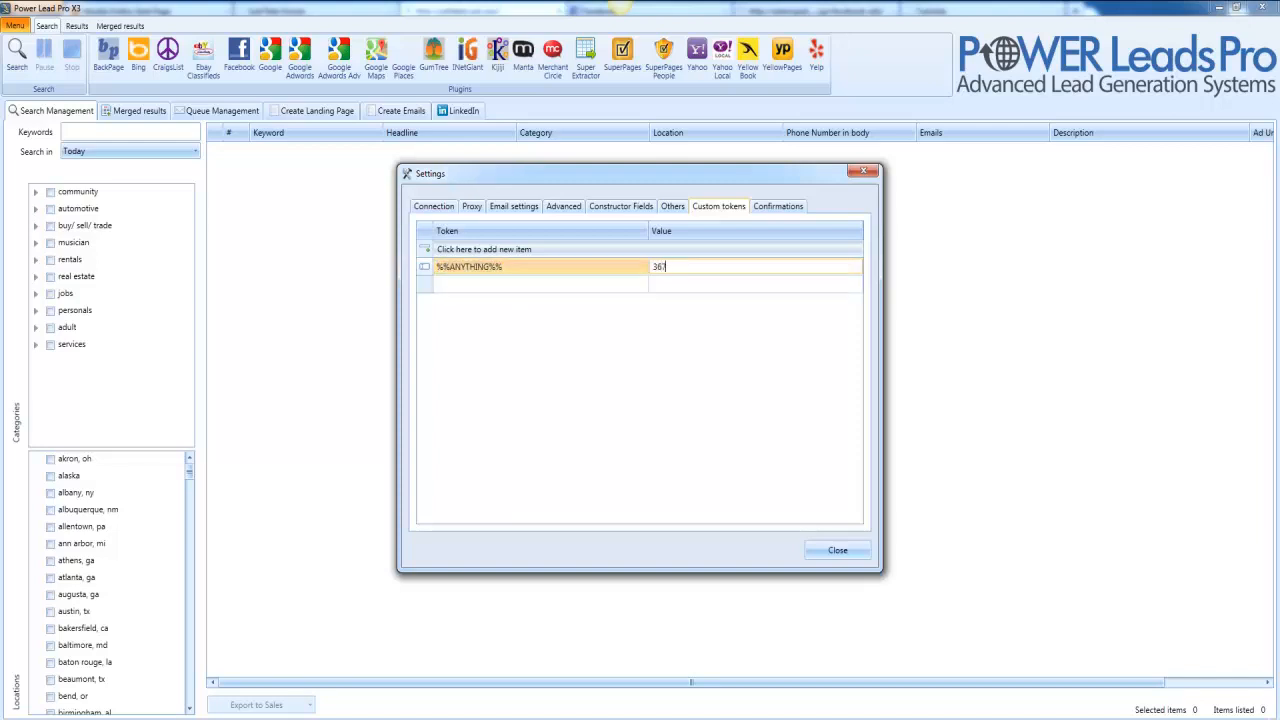